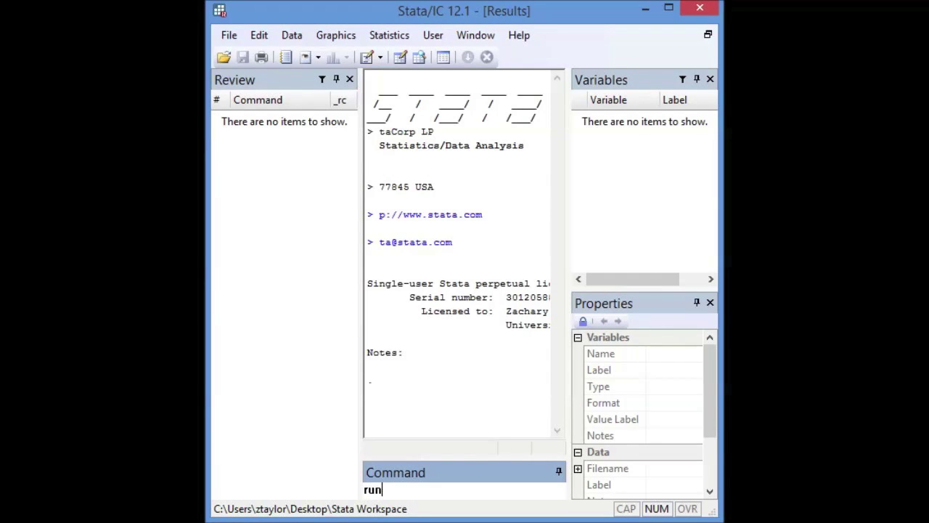
Step: Run the "the credits" do-file to turn paging off and load apple.dta (660 observations, 17 variables)
type("\"the credits\"")
key("Return")
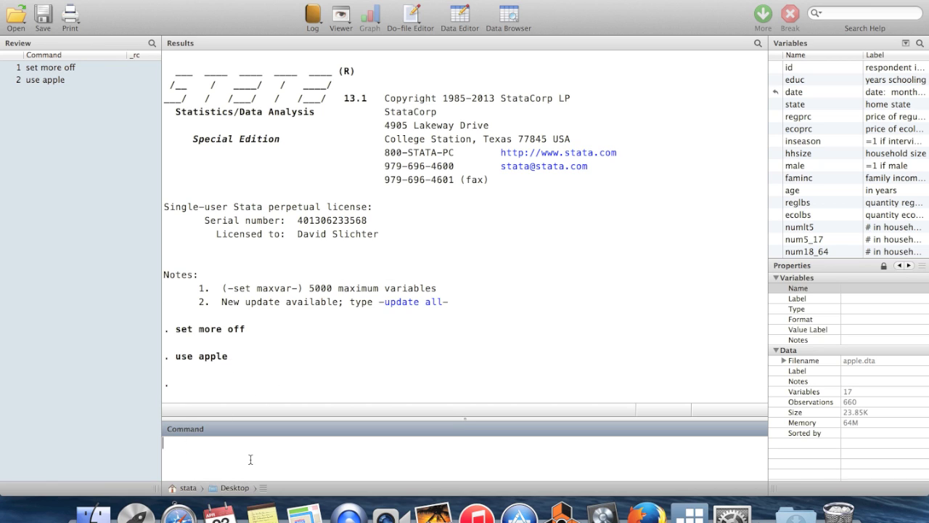
Step: Describe the apple variables, highlighting labels such as 'price of regular apples' and 'home state'
type("d")
key("Return")
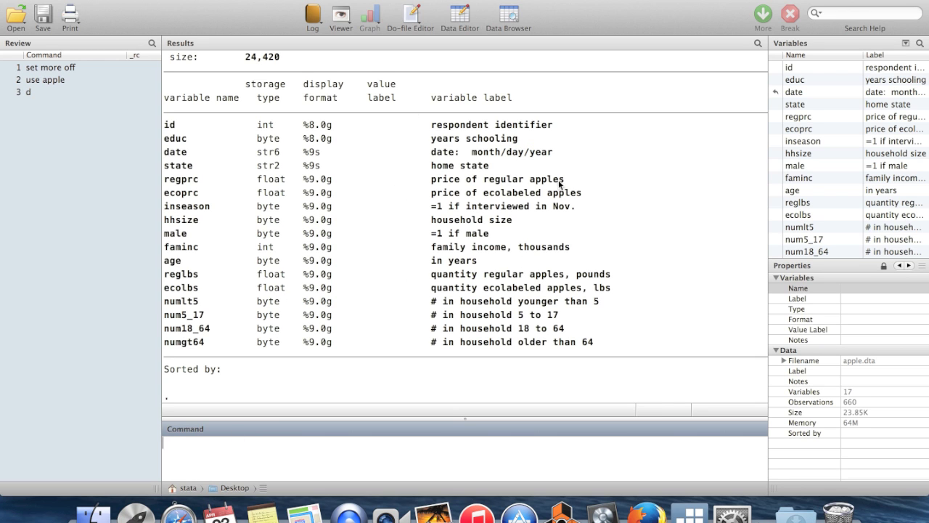
left_click_drag(567, 180, 432, 180)
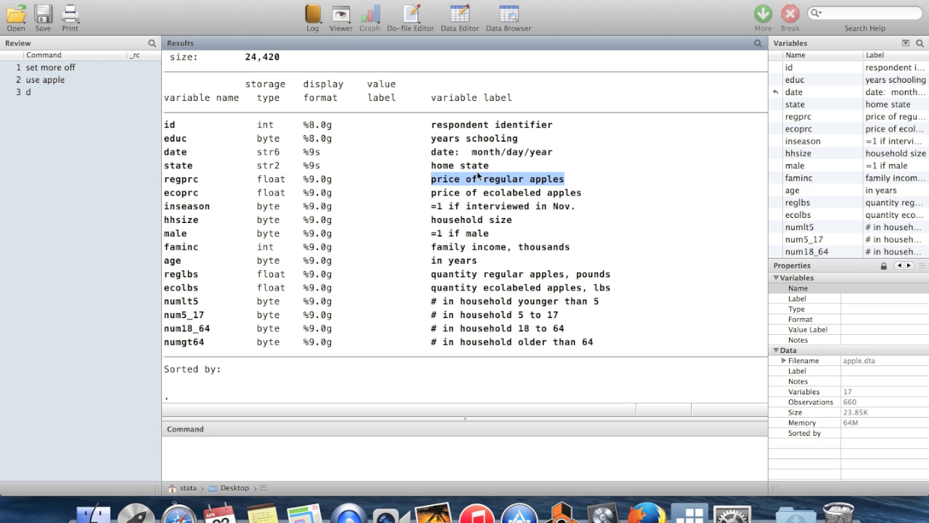
left_click_drag(491, 170, 473, 168)
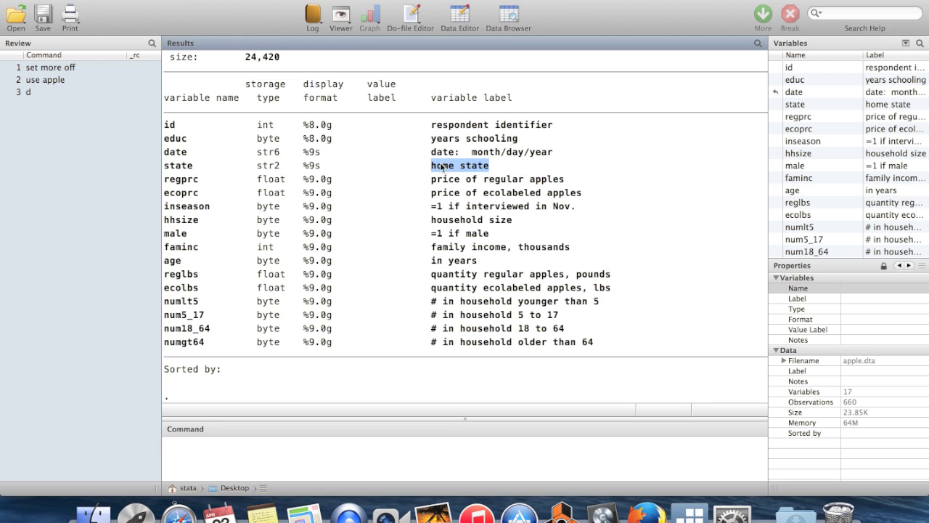
Step: Open the apple data's 660 observations in the Data Browser
left_click(206, 456)
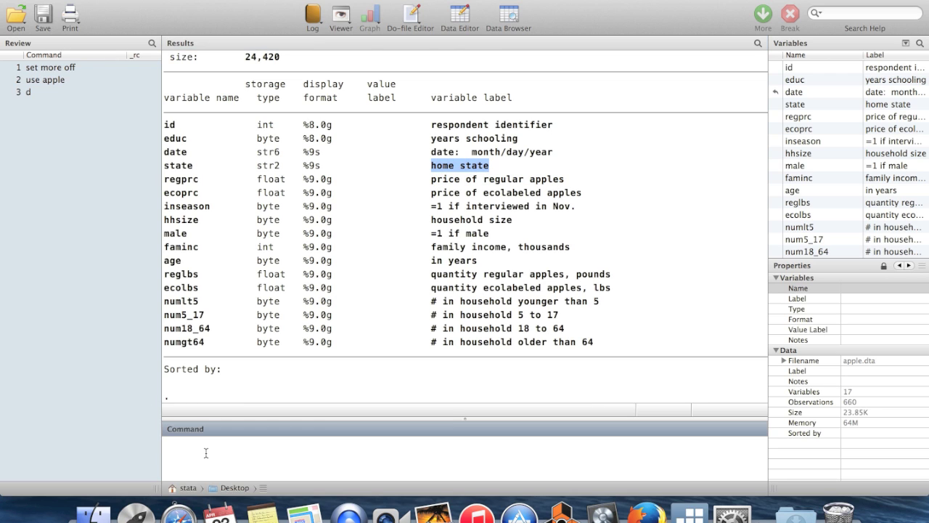
type("browese")
key("Return")
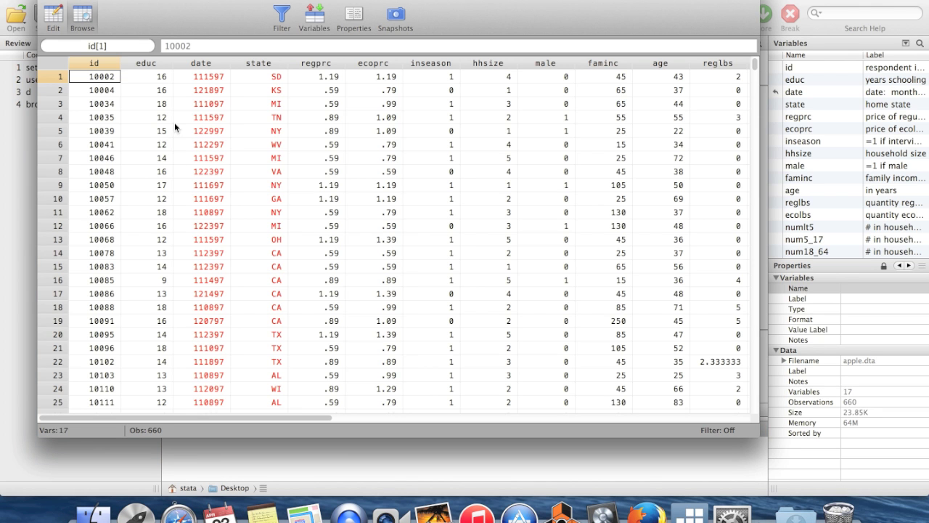
key("Right")
left_click(98, 89)
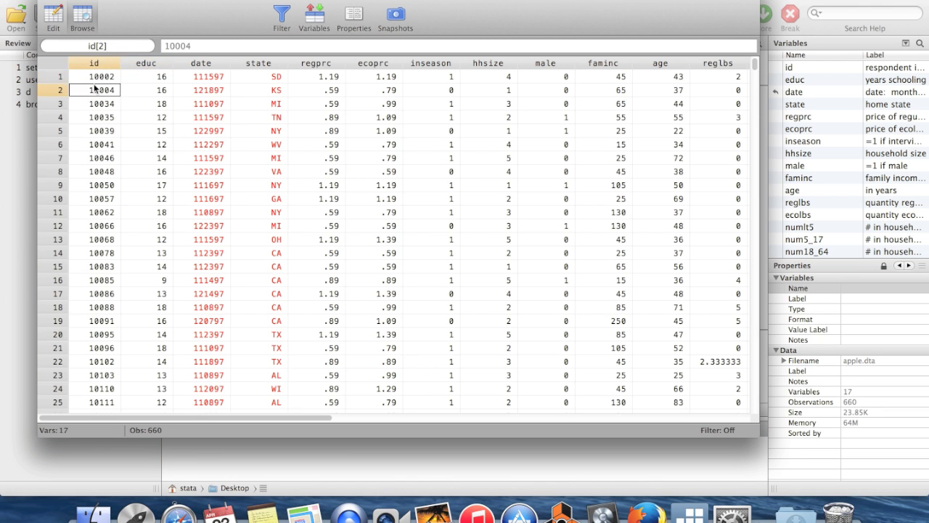
key("Right")
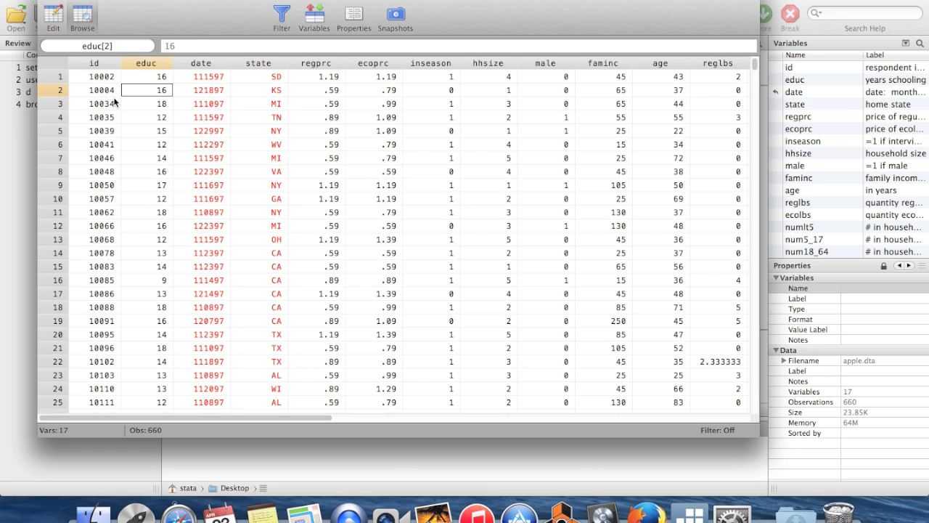
key("Right")
key("Right")
key("Right")
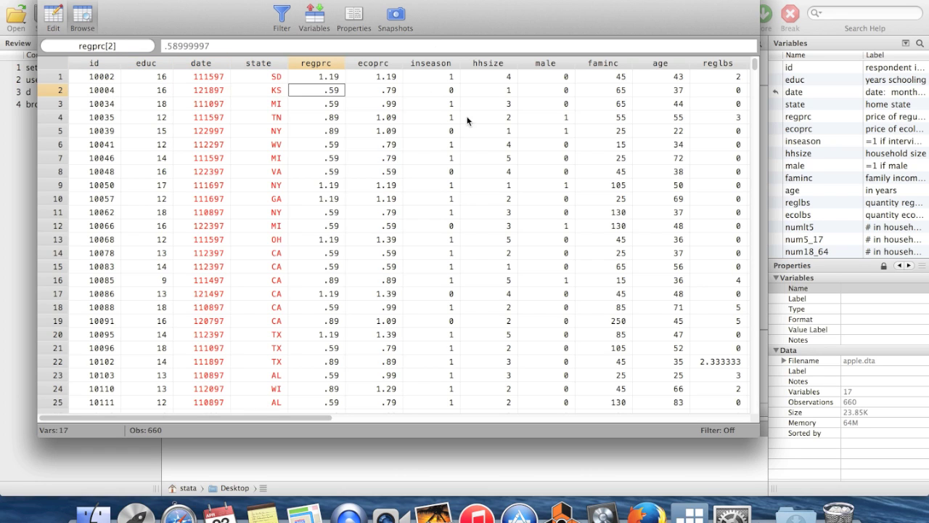
scroll(469, 117, "right", 5)
scroll(469, 116, "right", 2)
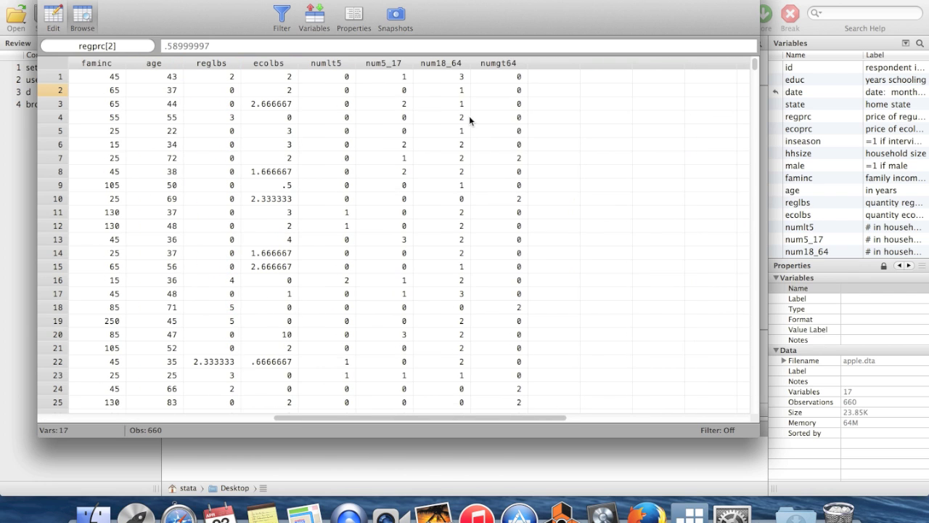
scroll(469, 119, "left", 7)
scroll(469, 120, "down", 1)
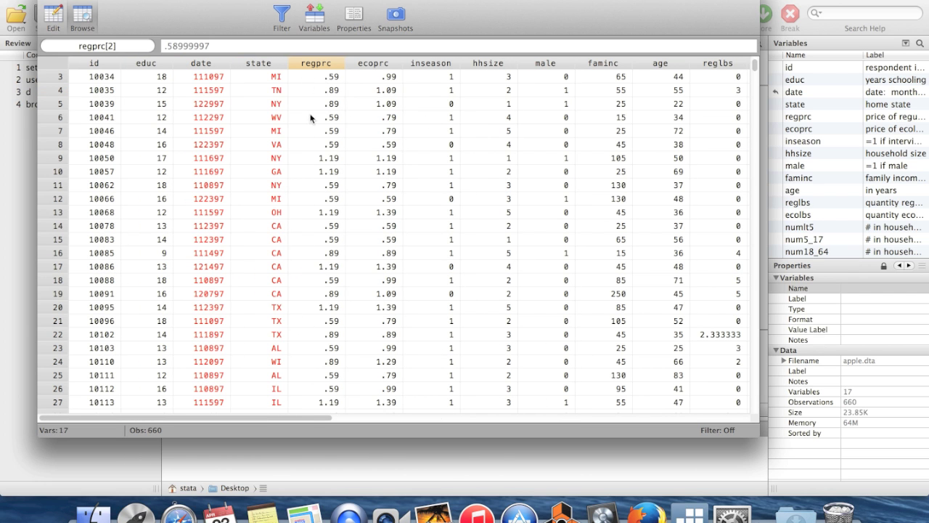
scroll(315, 134, "up", 1)
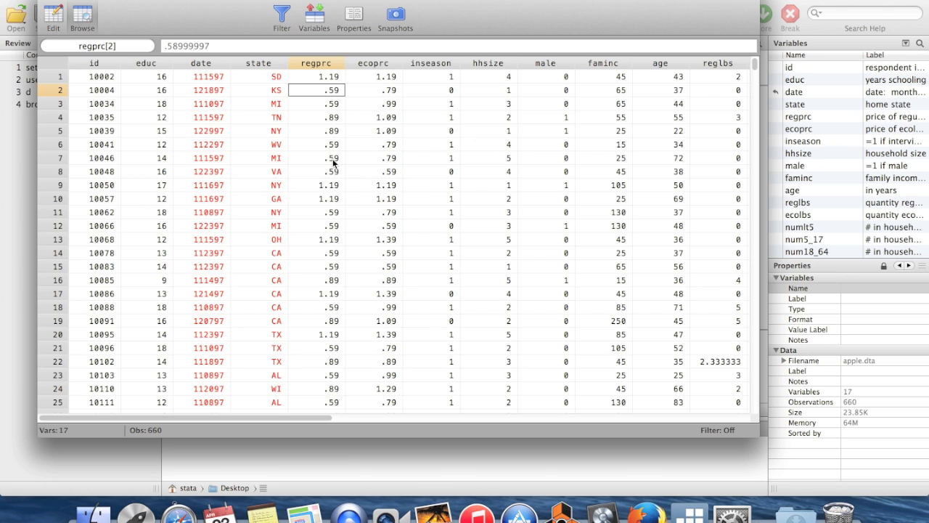
left_click(256, 89)
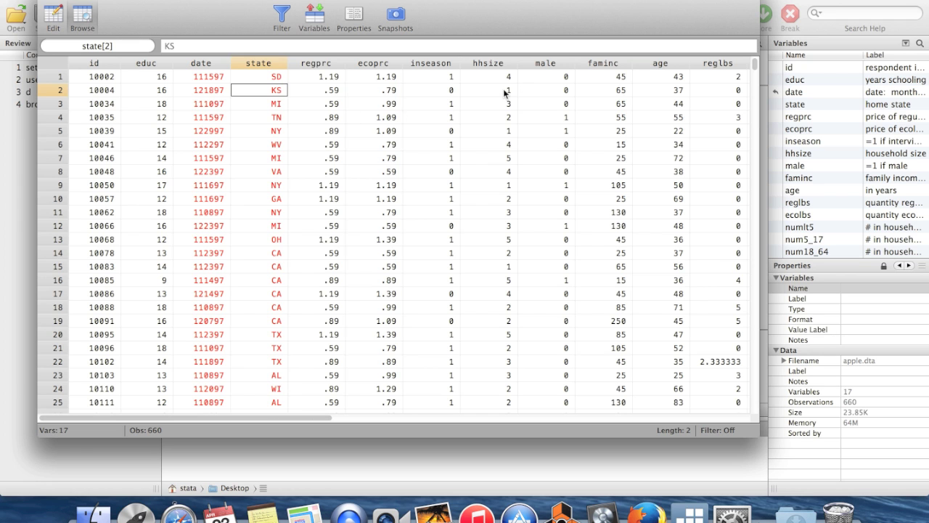
scroll(505, 120, "right", 8)
key("super+w")
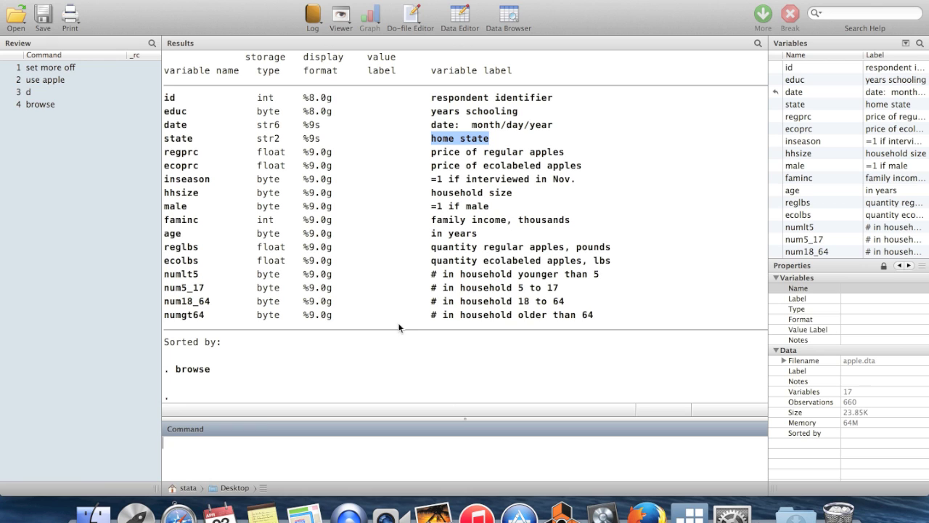
Step: Load the census example dataset with sysuse census
left_click(290, 360)
left_click(213, 458)
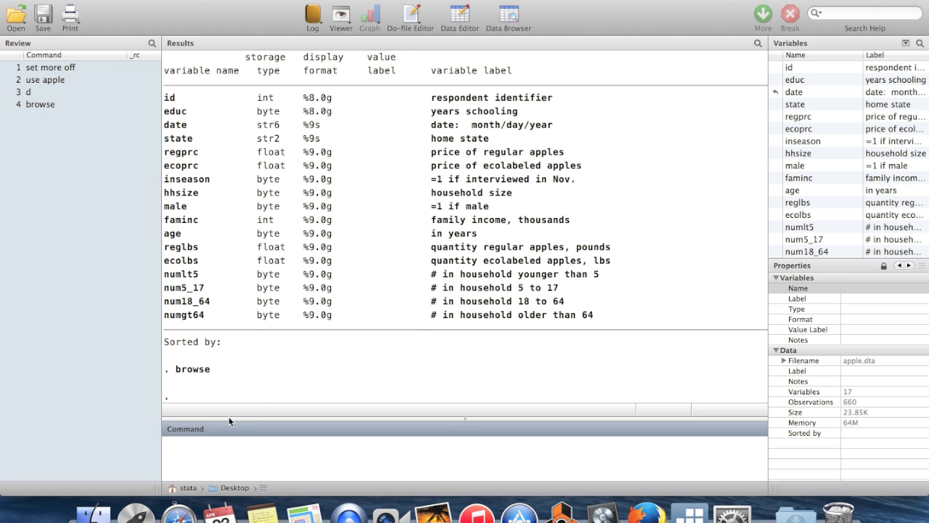
type("sysuse census")
key("Return")
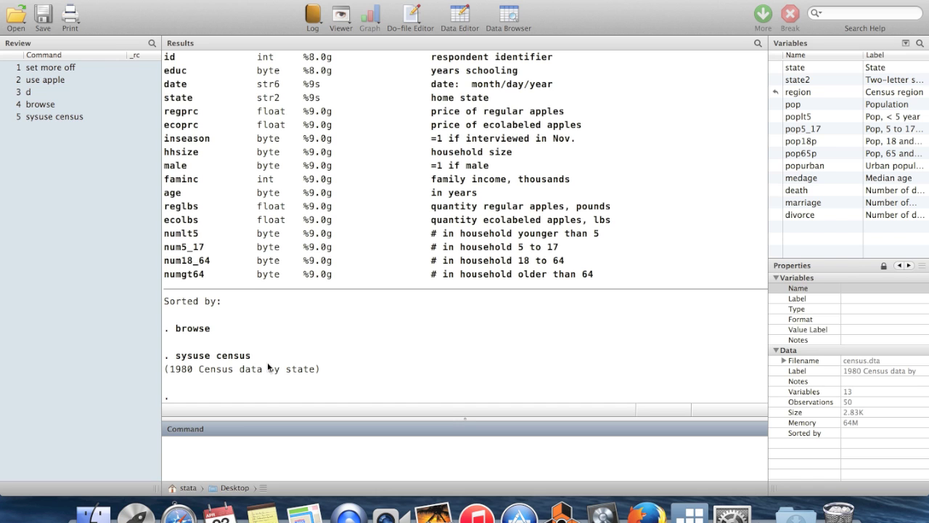
Step: Browse the census data, checking Alabama's and Arkansas's state codes and populations
type("browse")
key("Return")
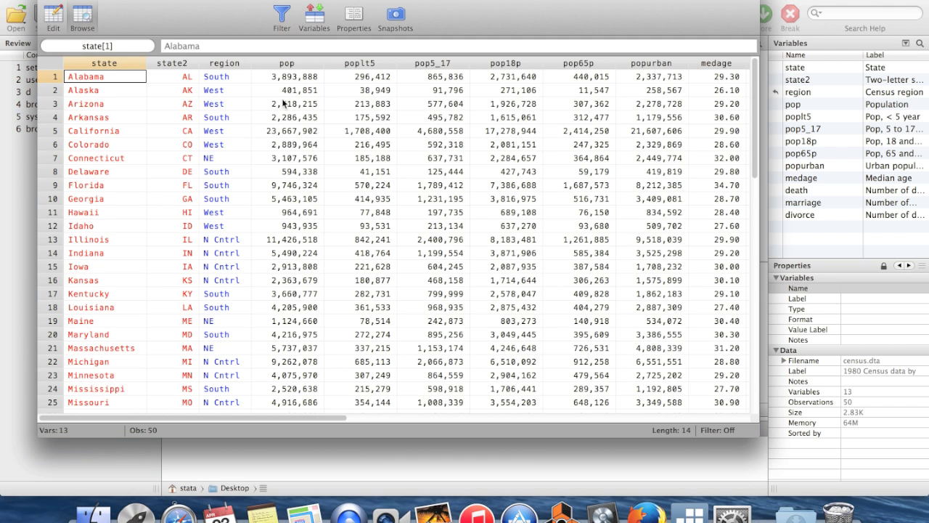
left_click(161, 78)
key("Down")
key("Down")
key("Up")
key("Up")
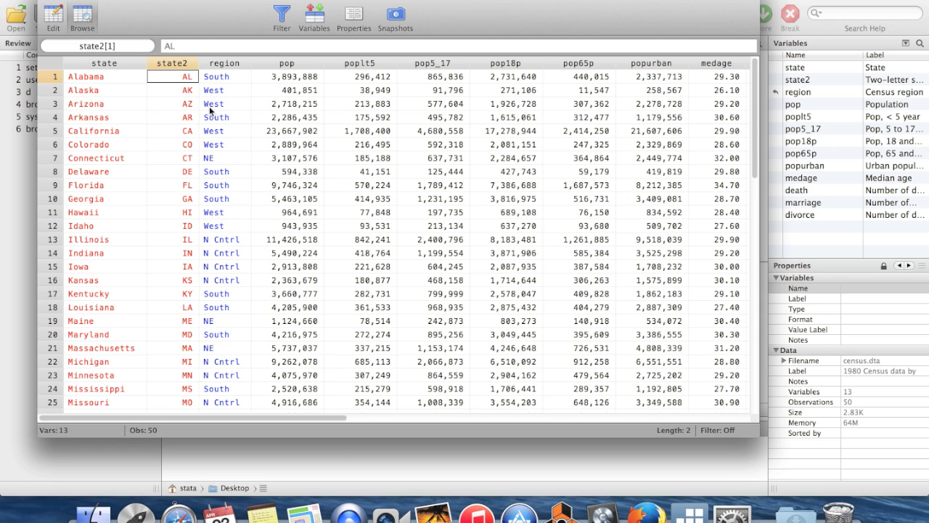
key("Right")
key("Right")
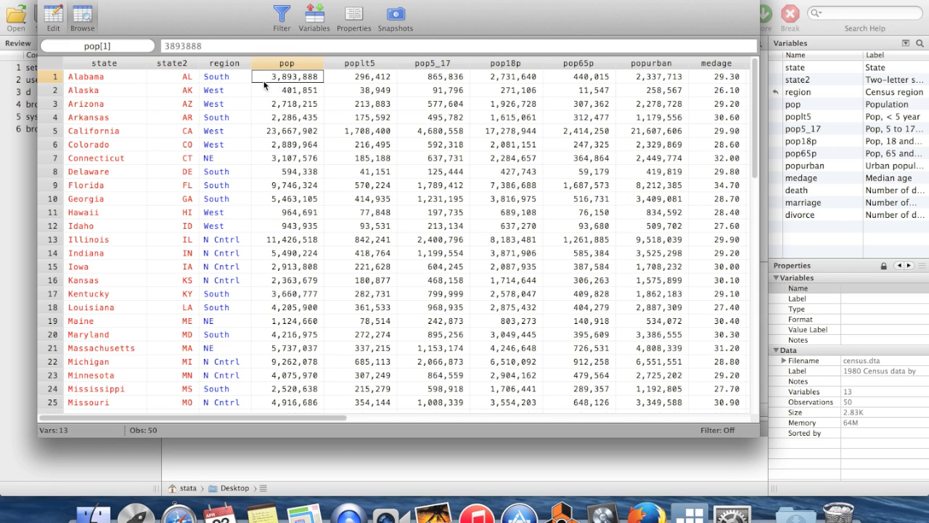
left_click(169, 115)
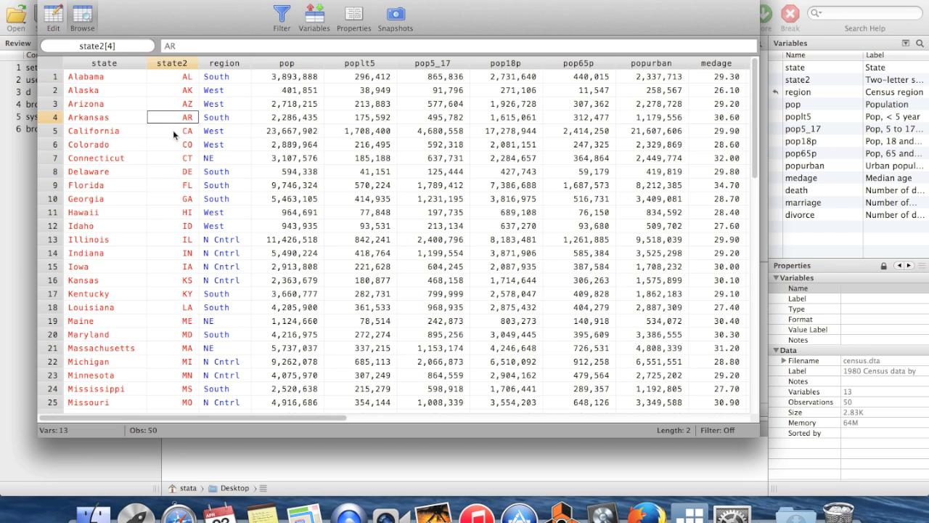
left_click(305, 119)
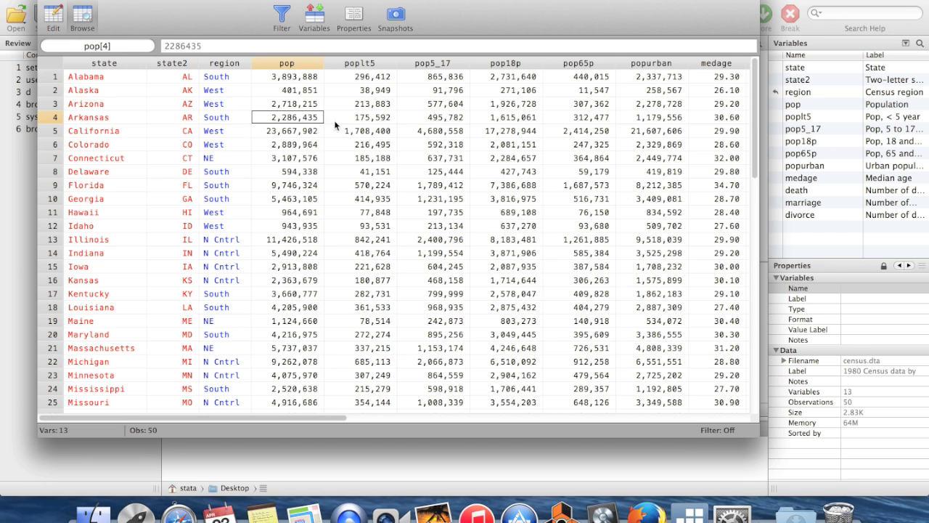
Step: Inspect Arkansas's urban population in the census data, then close the Data Browser
scroll(348, 128, "right", 5)
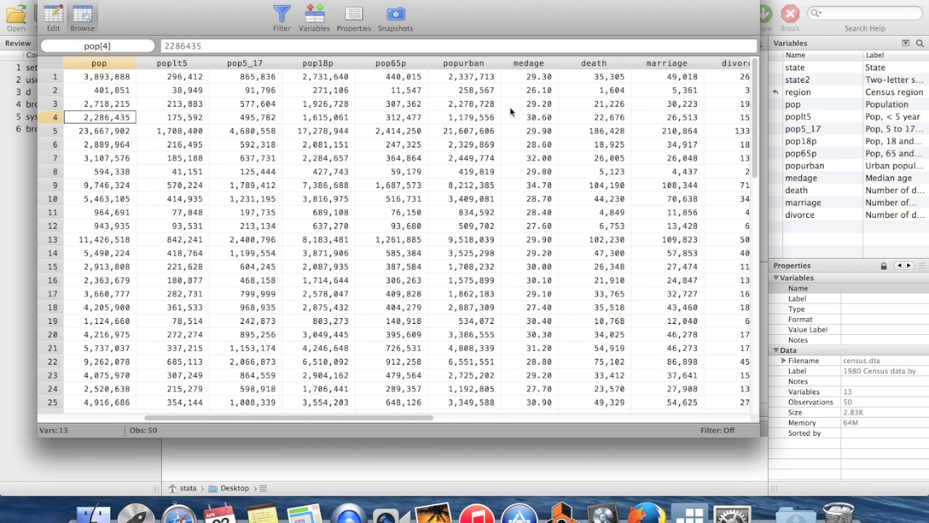
scroll(549, 133, "right", 3)
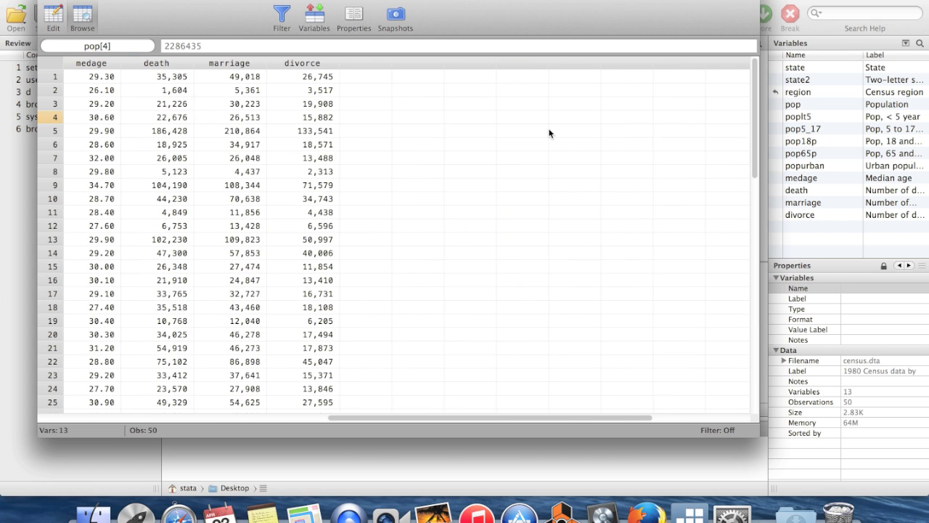
scroll(549, 133, "left", 8)
scroll(550, 135, "down", 1)
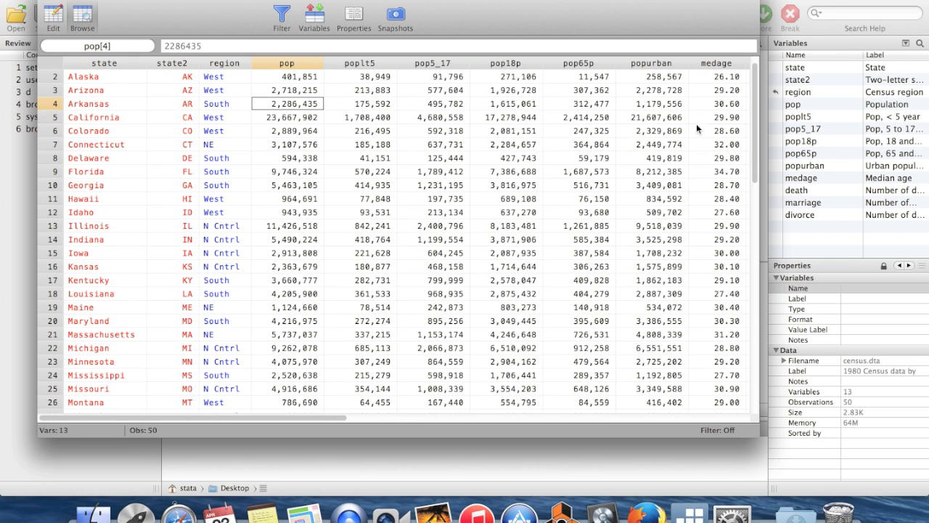
left_click(648, 103)
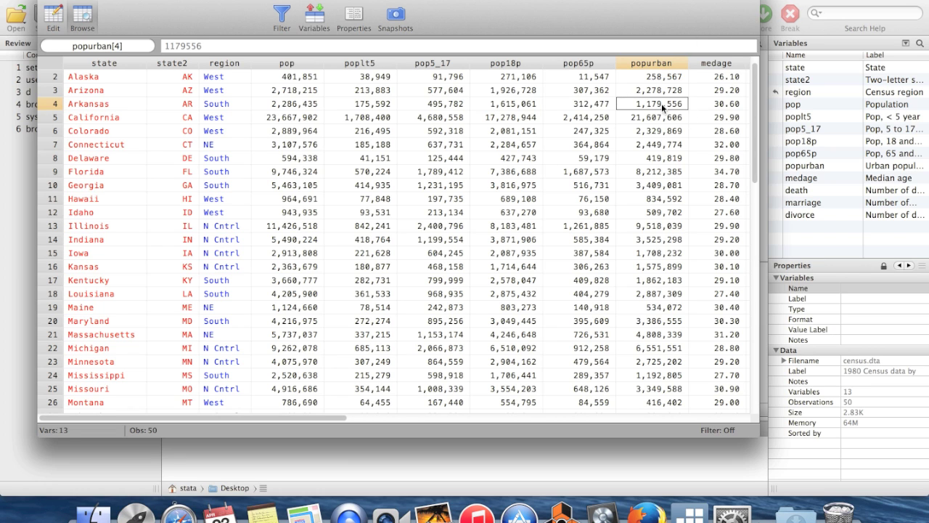
left_click(815, 2)
Step: Create frac as popurban divided by pop with gen
type("gen frac=")
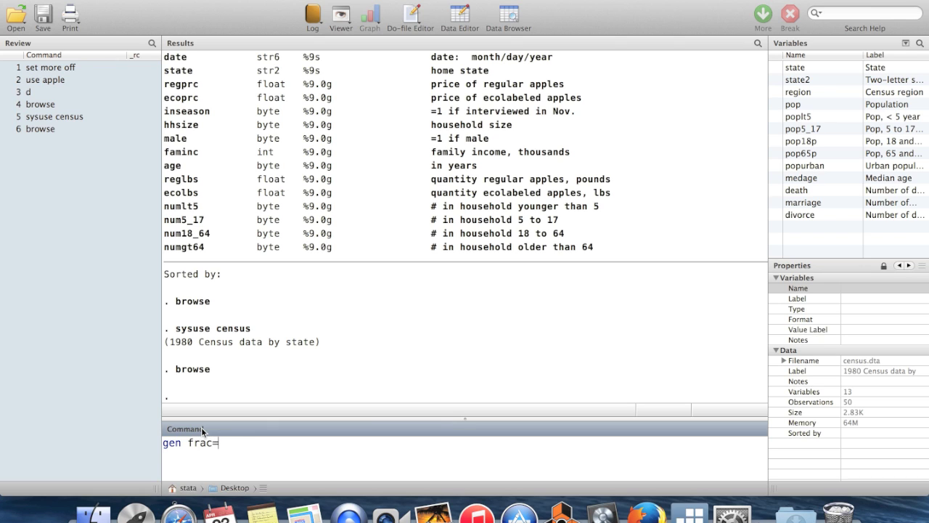
double_click(777, 166)
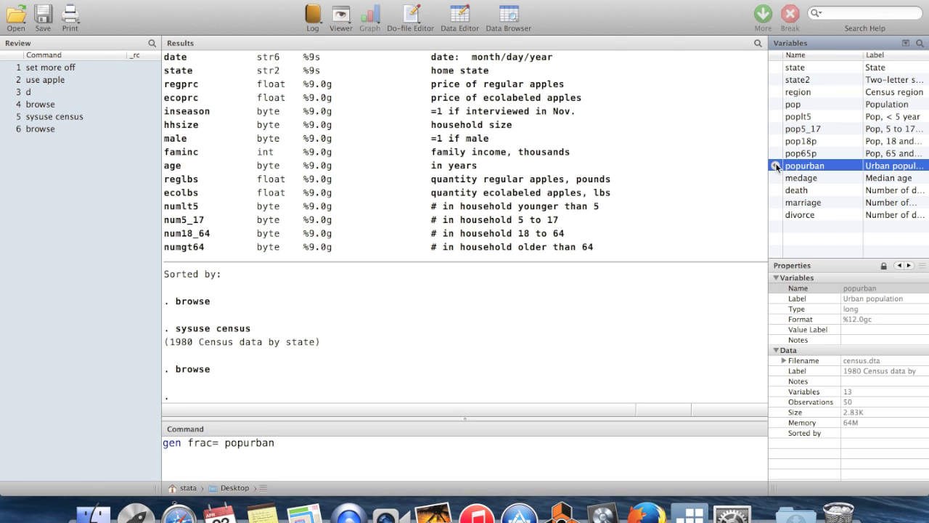
type("/")
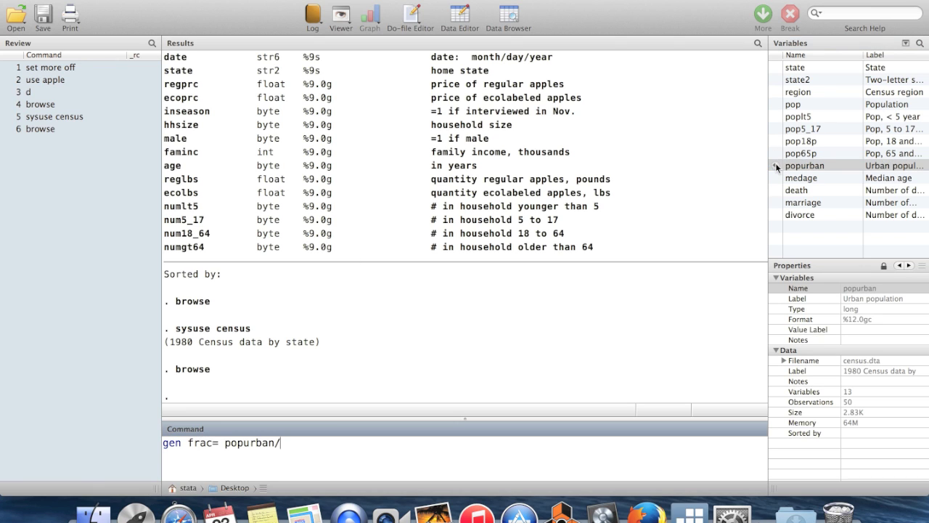
double_click(776, 106)
left_click(329, 455)
key("Return")
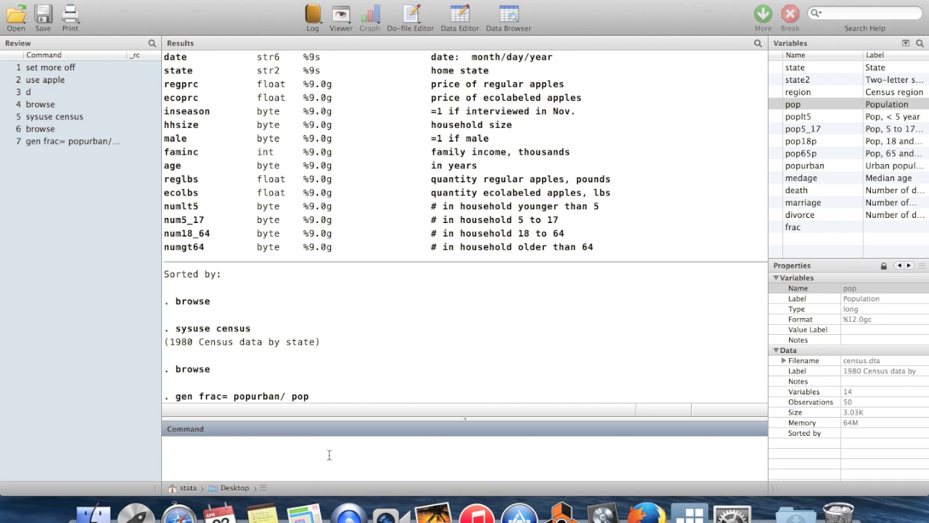
Step: Browse the census data to check frac values, e.g. .5158931 in row 4, then close it
type("browse")
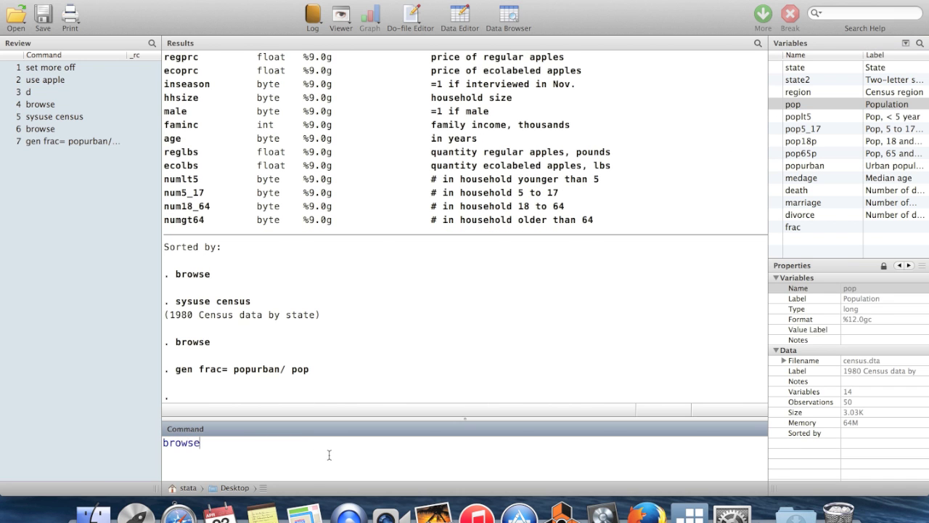
key("Return")
key("Right")
key("Right")
key("Right")
key("Right")
key("Right")
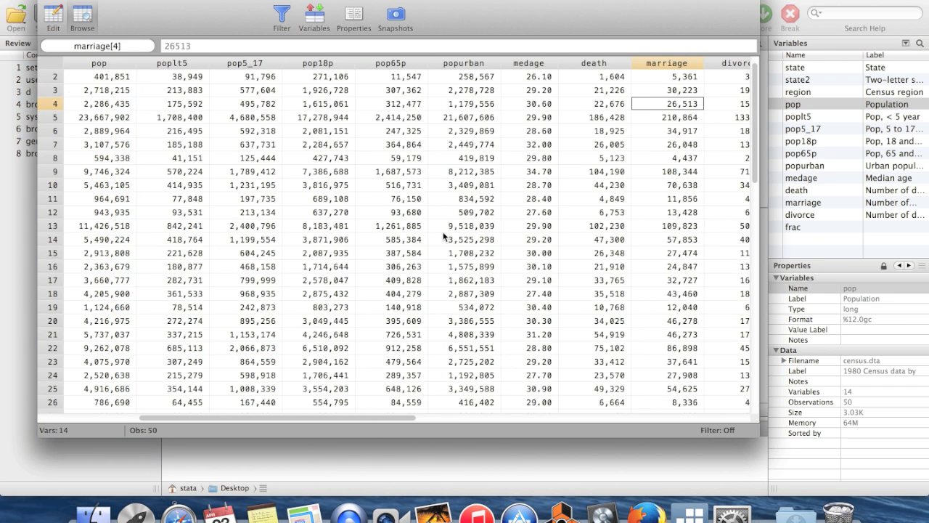
key("Left")
key("Right")
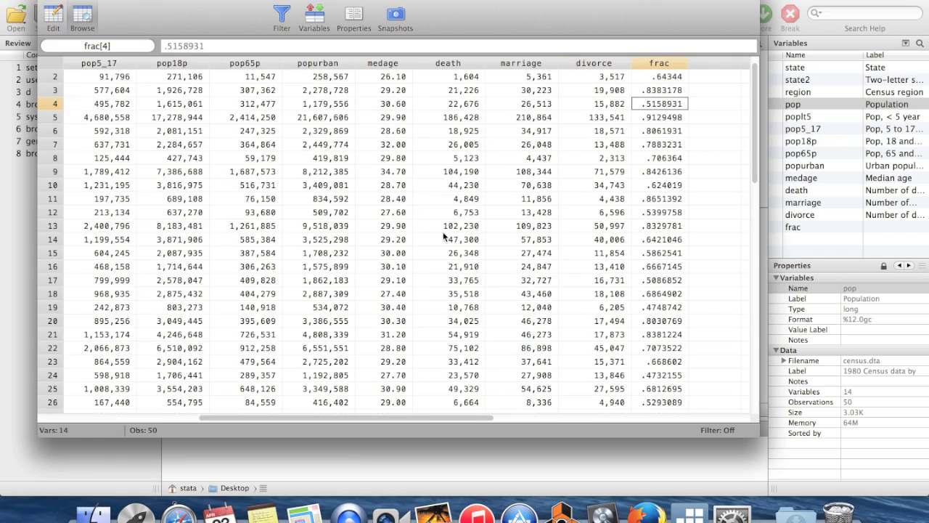
scroll(646, 200, "down", 8)
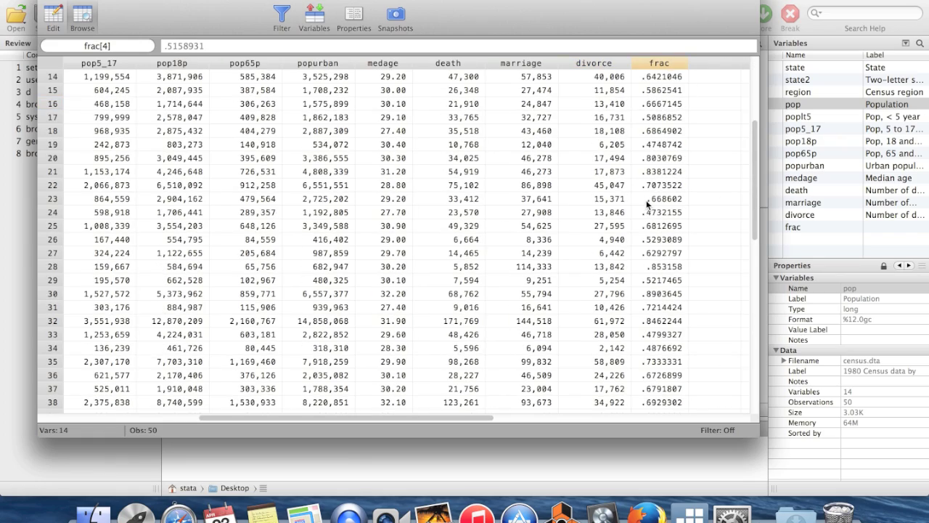
scroll(646, 199, "up", 8)
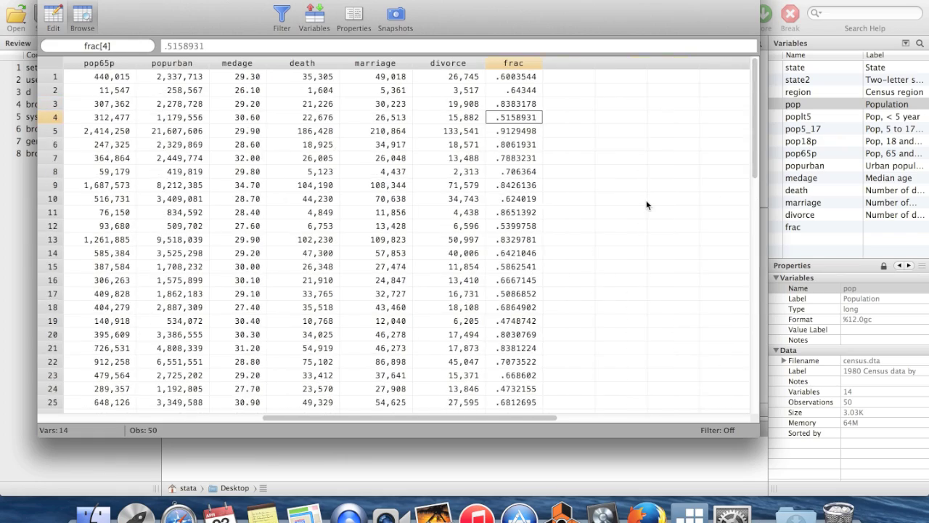
scroll(646, 200, "left", 5)
scroll(647, 200, "right", 5)
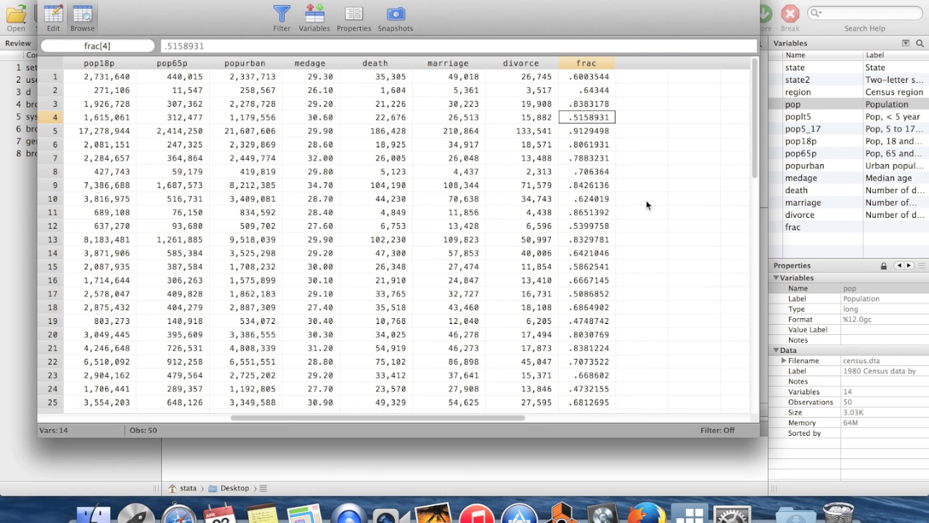
key("super+w")
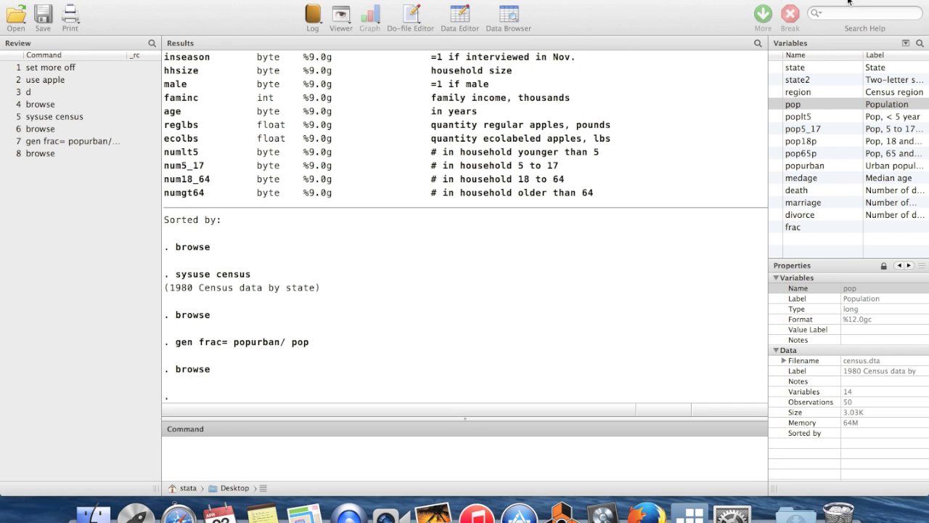
Step: Save the census data as census.dta and reload apple.dta
type("save census")
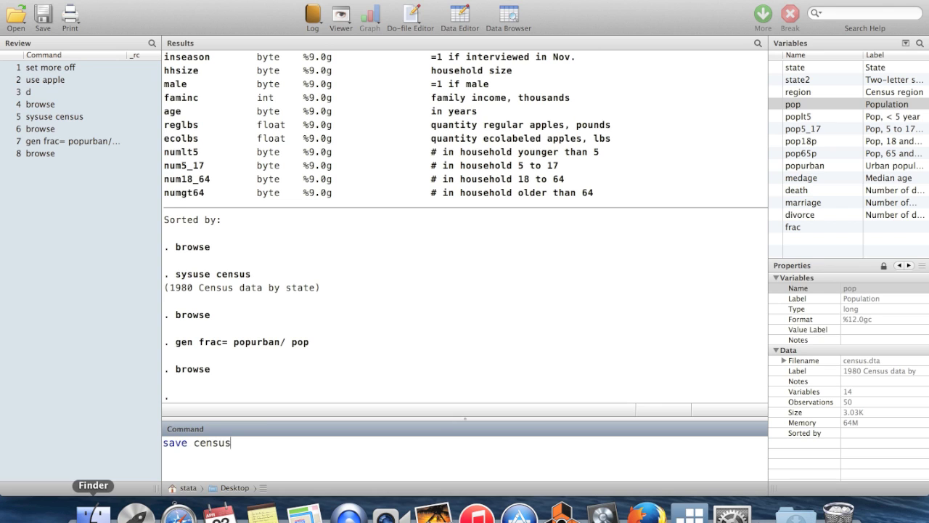
key("Return")
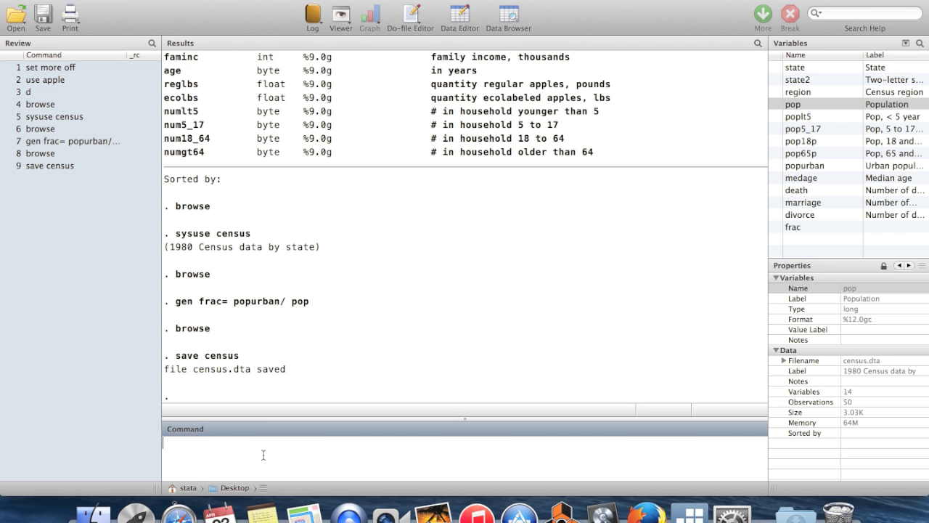
type("use apple")
key("Return")
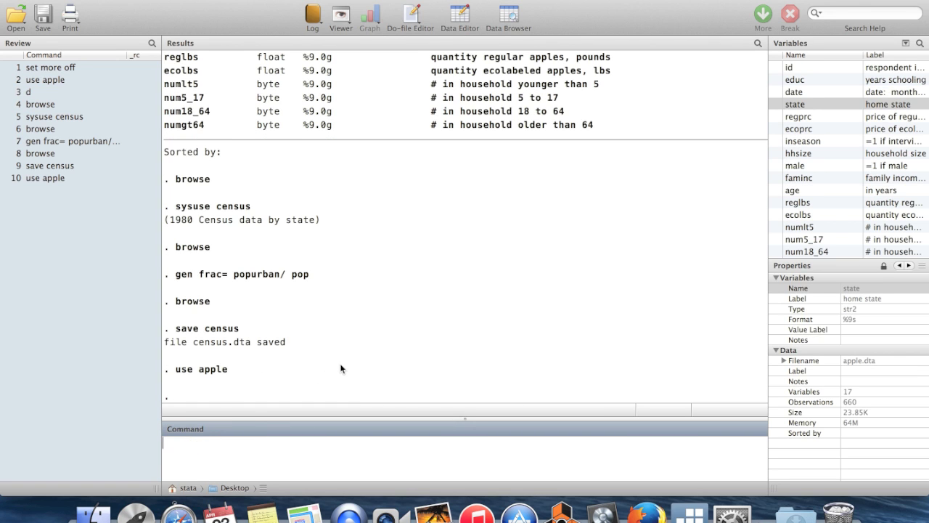
Step: Browse apple's 660 observations, checking the row 1 state value, then close the browser
type("browse")
key("Return")
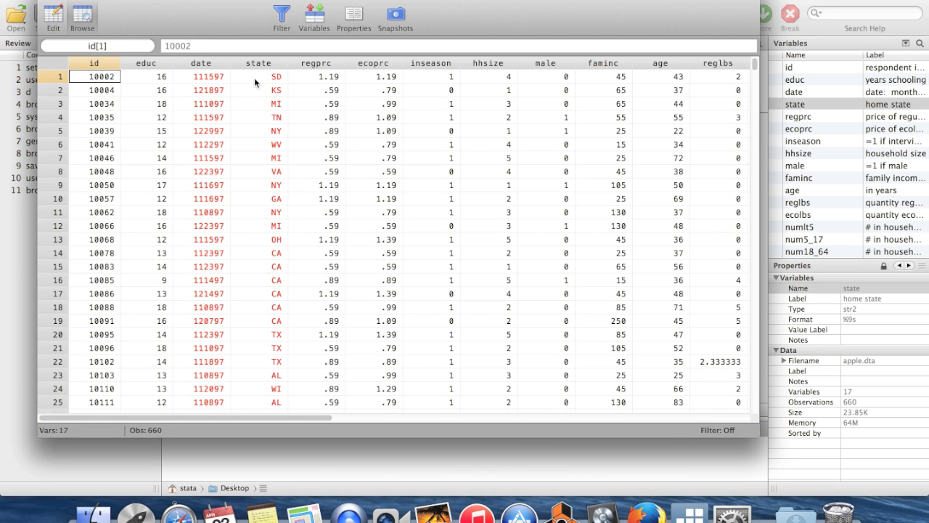
left_click(254, 78)
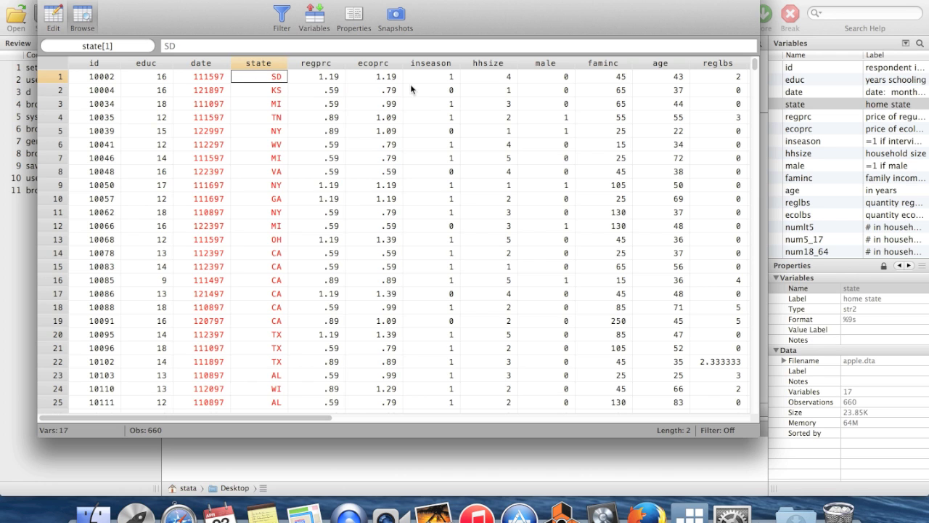
key("super+w")
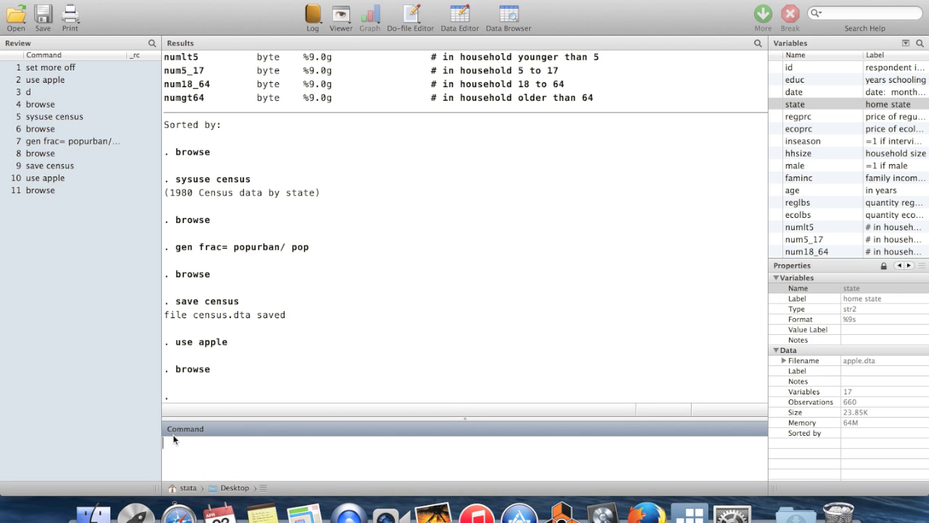
Step: Rename the state variable to state2 with ren state state2
type("ren state state2")
key("Return")
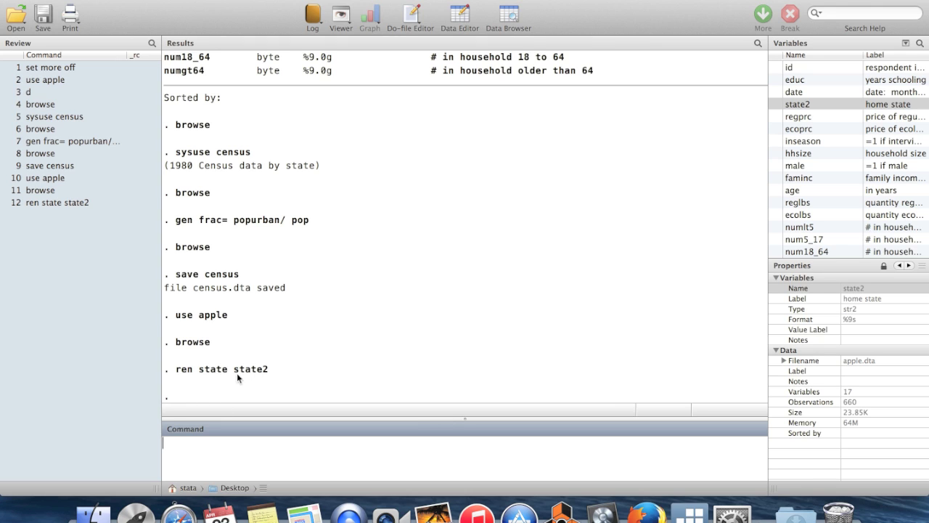
left_click_drag(232, 367, 269, 368)
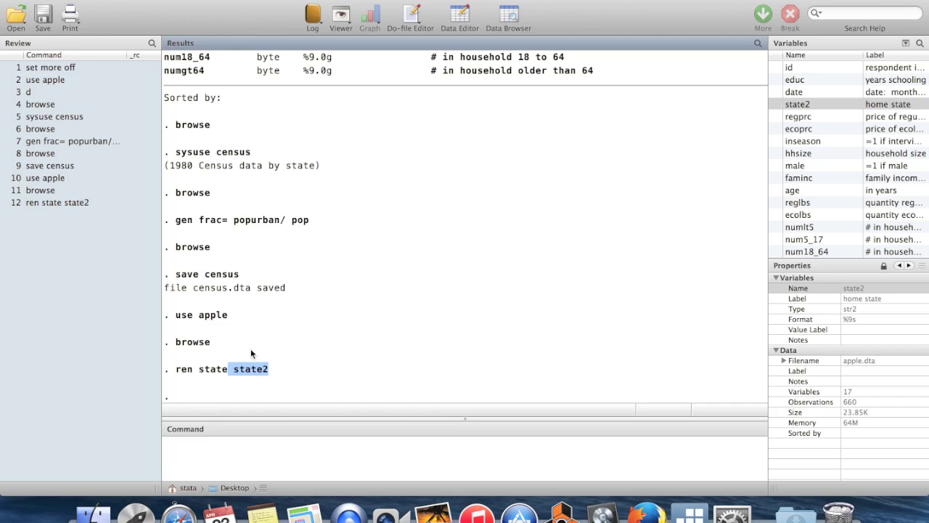
left_click(183, 446)
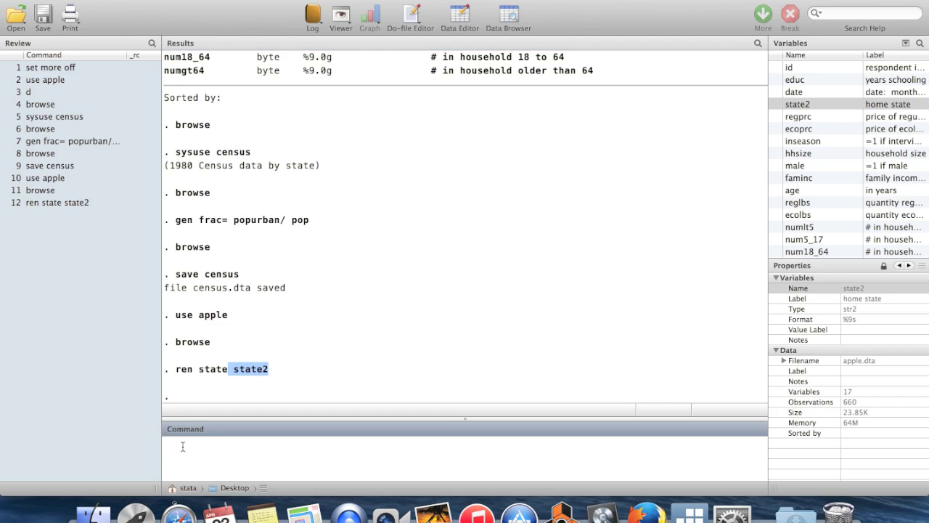
Step: Browse the apple data to check state2 entries such as CA in row 14
type("browse")
key("Return")
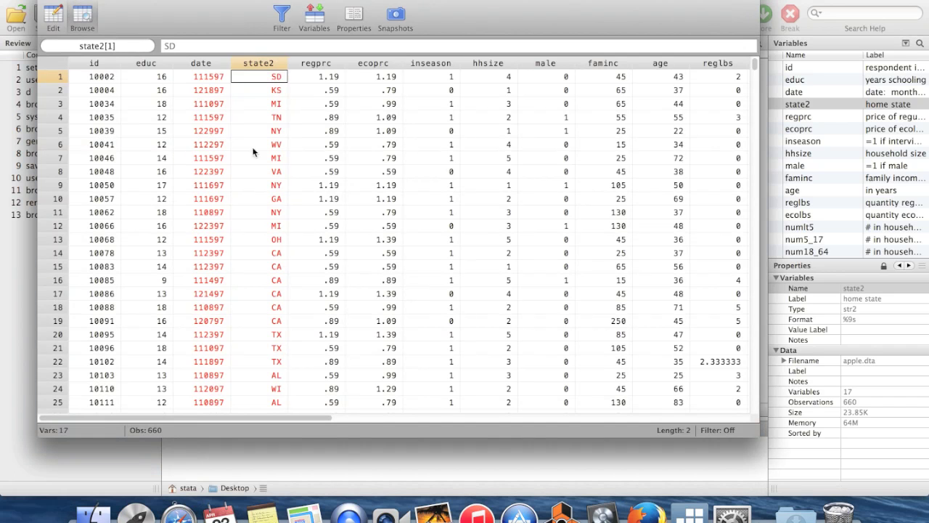
left_click(254, 249)
key("Down")
key("Down")
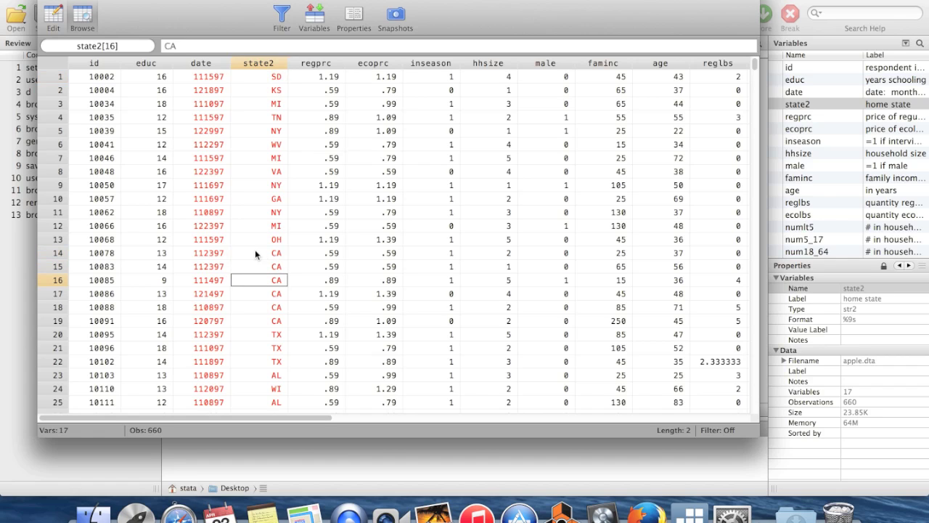
left_click(255, 249)
left_click(261, 320)
key("Up")
key("Up")
key("Up")
key("Up")
key("Up")
left_click(349, 473)
Step: Open help merge and study the 1:1 and m:1 syntax, including the using filename part
type("h")
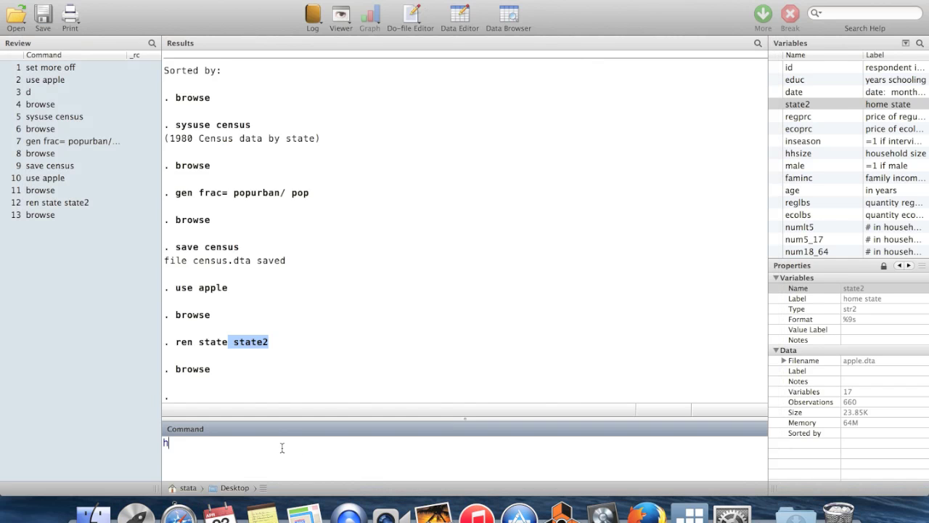
type("elp merge")
key("Return")
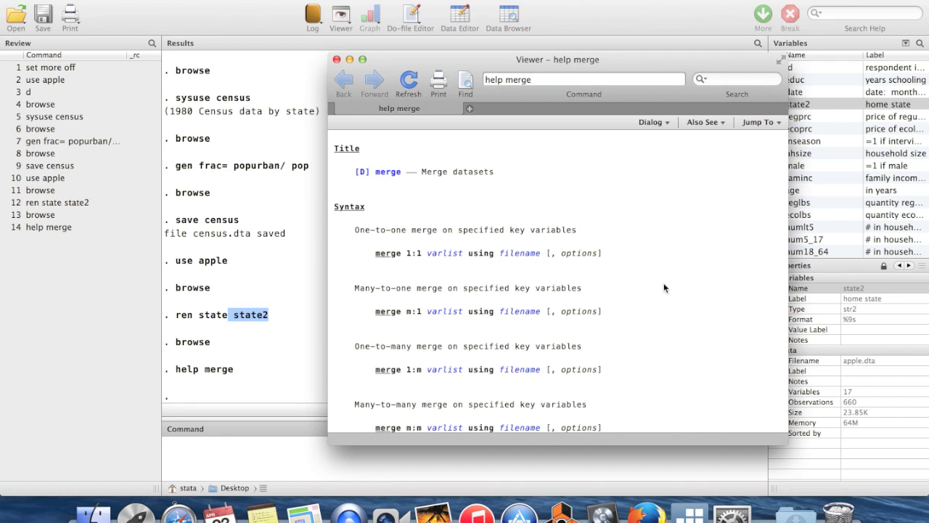
scroll(663, 283, "down", 2)
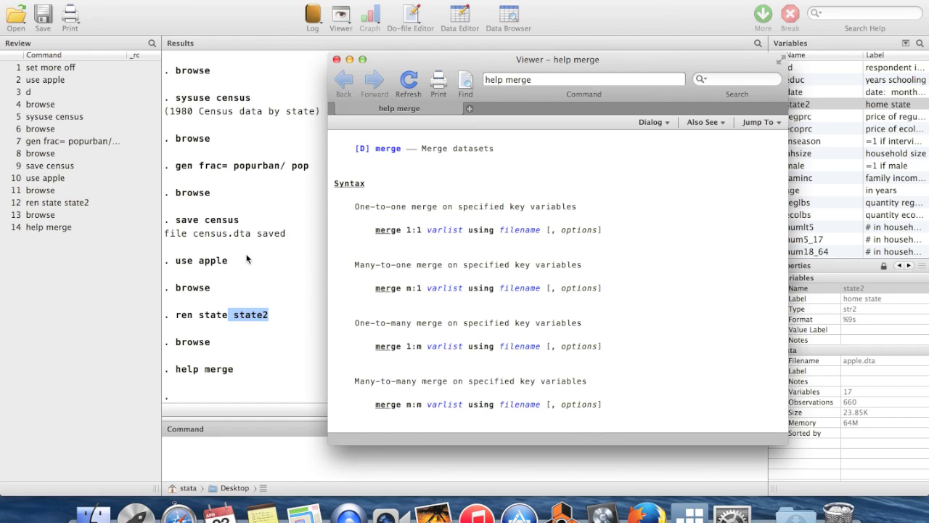
scroll(672, 219, "down", 2)
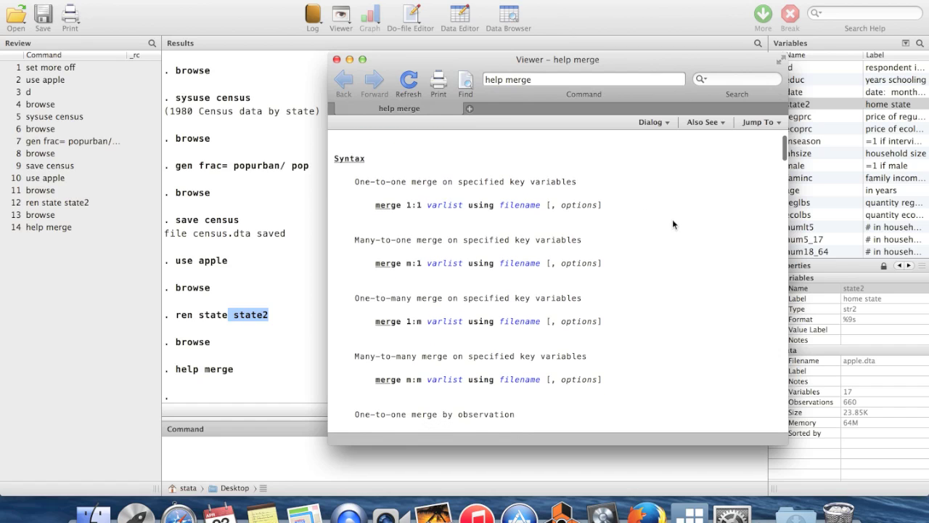
scroll(673, 222, "up", 2)
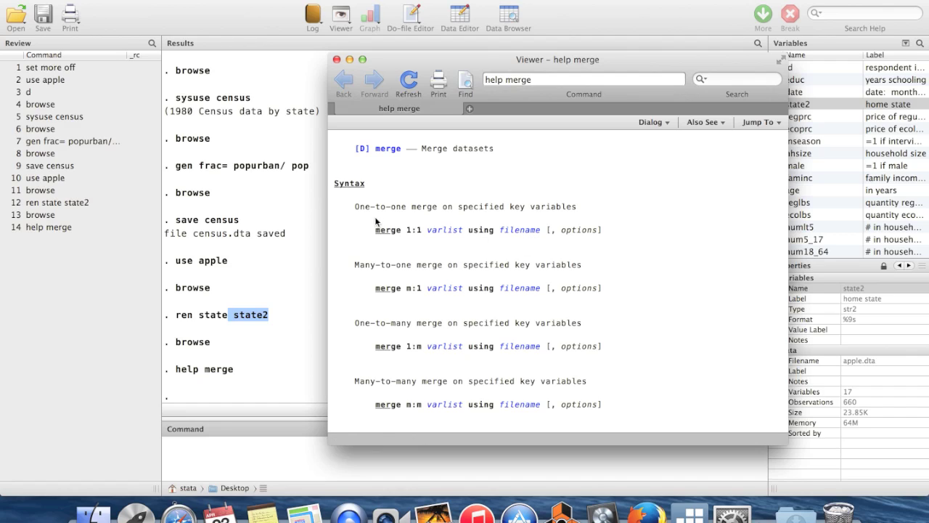
left_click_drag(372, 228, 399, 233)
left_click_drag(404, 285, 410, 293)
left_click_drag(603, 288, 443, 296)
left_click(427, 299)
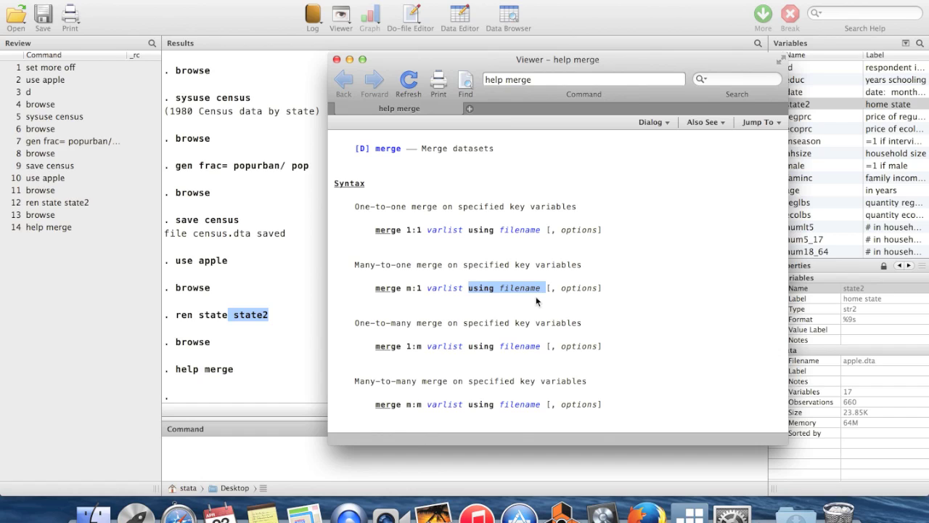
Step: Run merge m:1 state2 using census
left_click(247, 457)
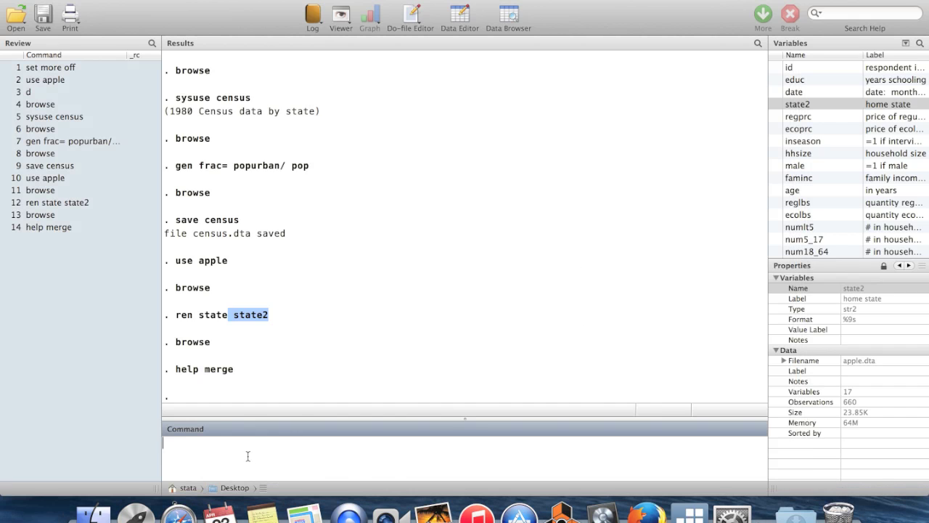
type("merge m:1 state2 using ")
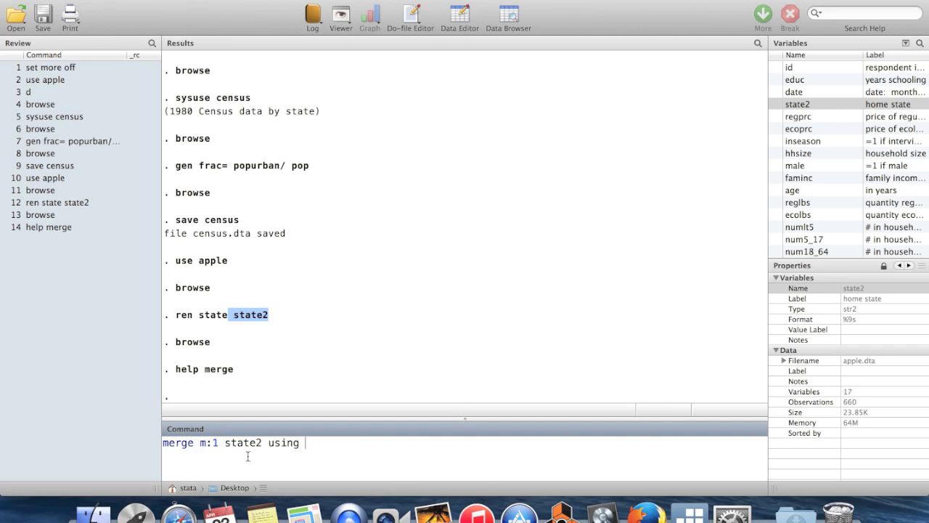
type("census")
key("Return")
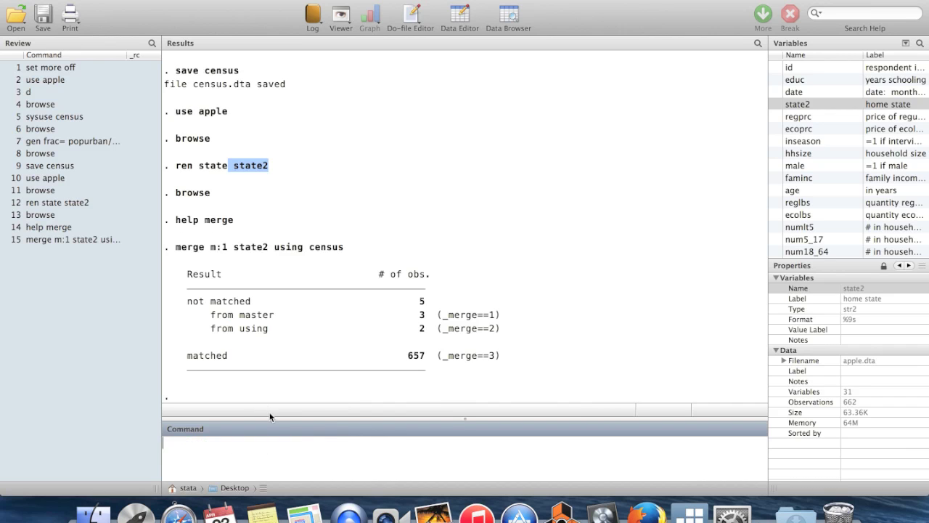
Step: Review the match table (657 matched, 5 master-only, 2 census-only) and browse the merged data
type("browse")
left_click_drag(429, 355, 420, 359)
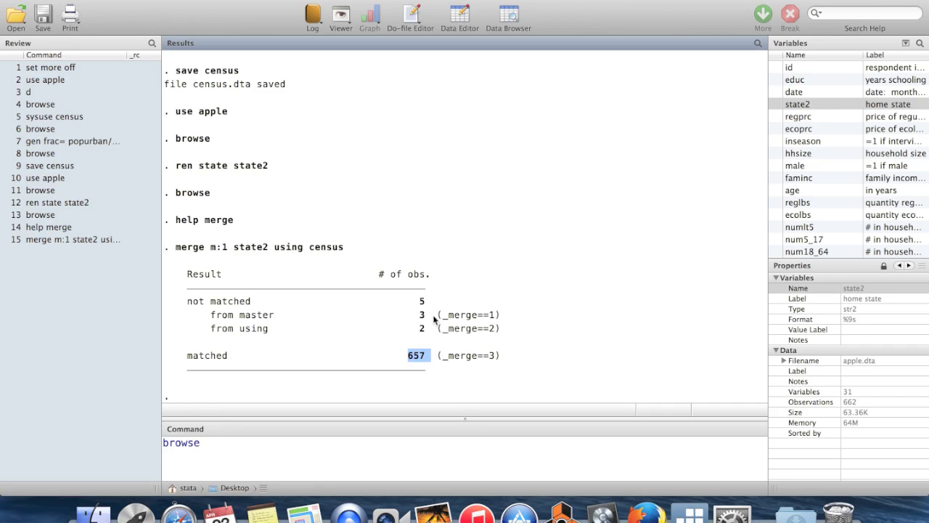
left_click_drag(425, 296, 425, 315)
left_click(419, 332)
double_click(419, 331)
left_click(218, 448)
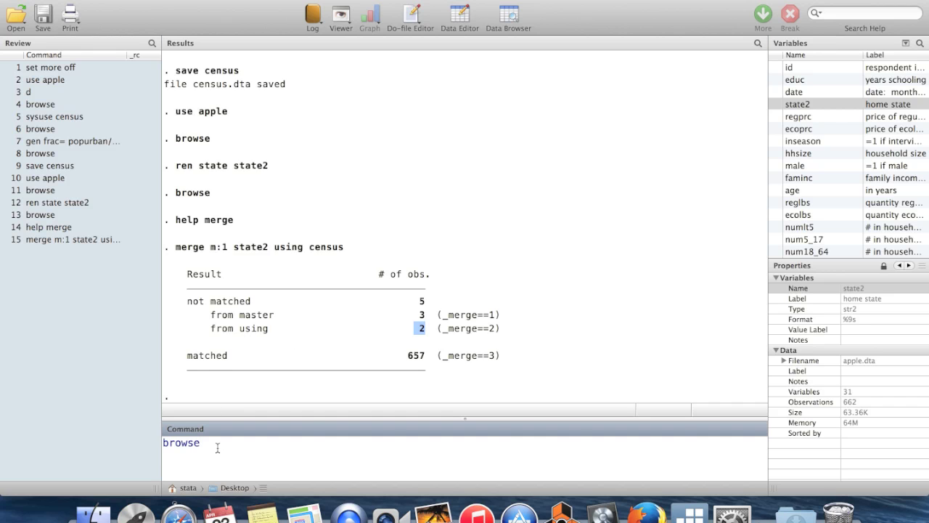
key("Return")
Step: Step through early rows' state2, price, census, frac and _merge values, checking _merge's numeric code
key("Up")
key("Up")
key("Up")
key("Up")
key("Up")
key("Up")
key("Up")
key("Up")
key("Up")
key("Up")
key("Up")
key("Up")
key("Up")
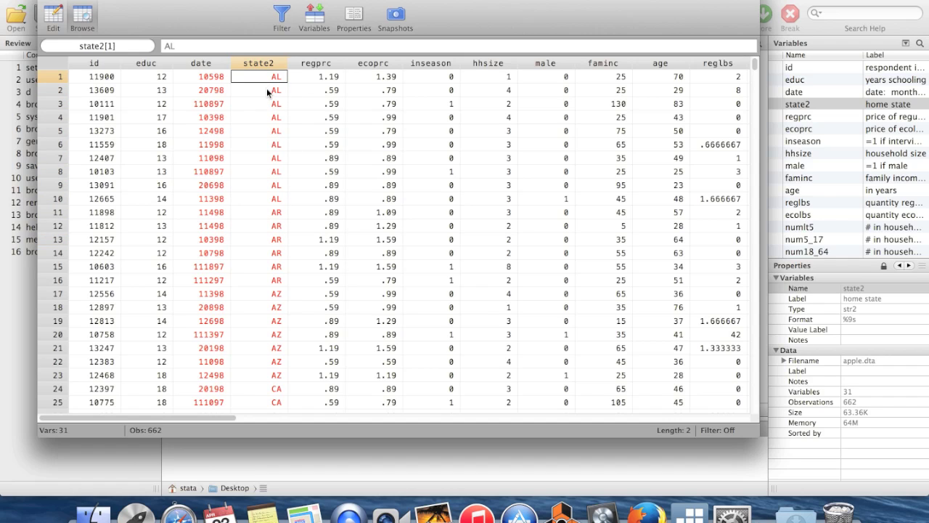
key("Down")
key("Down")
key("Down")
key("Down")
key("Down")
key("Down")
key("Down")
key("Down")
key("Down")
key("Right")
key("Up")
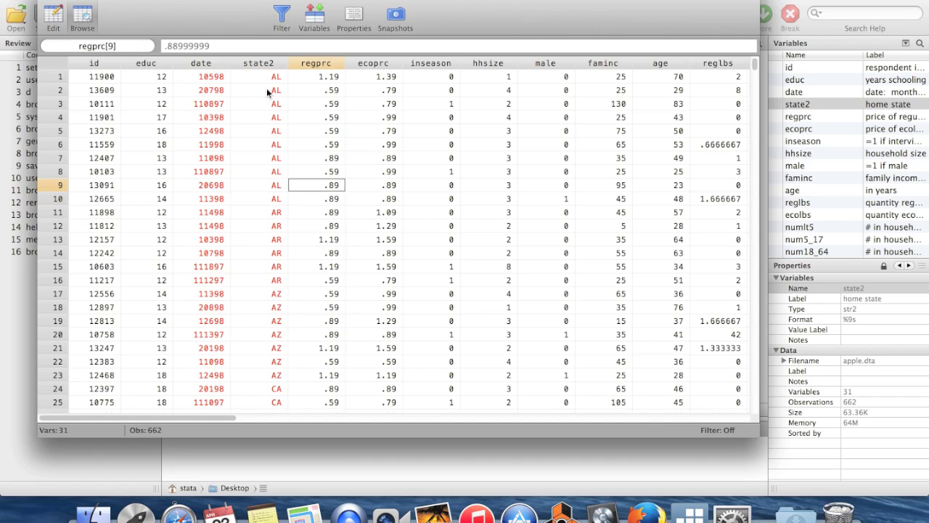
key("Right")
key("Right")
key("Right")
key("Right")
key("Right")
key("Right")
key("Right")
key("Right")
key("Right")
key("Right")
key("Right")
key("Right")
key("Right")
key("Right")
key("Right")
key("Right")
key("Right")
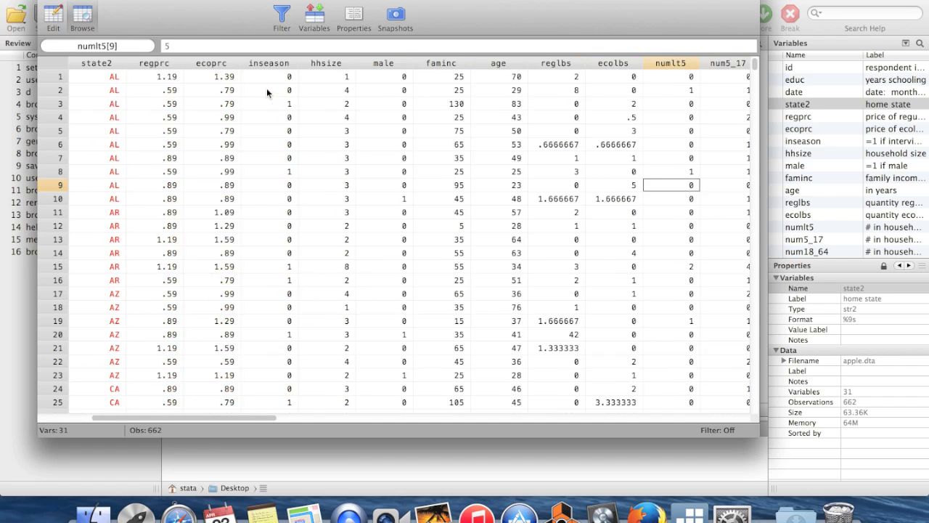
key("Left")
key("Left")
key("Left")
key("Left")
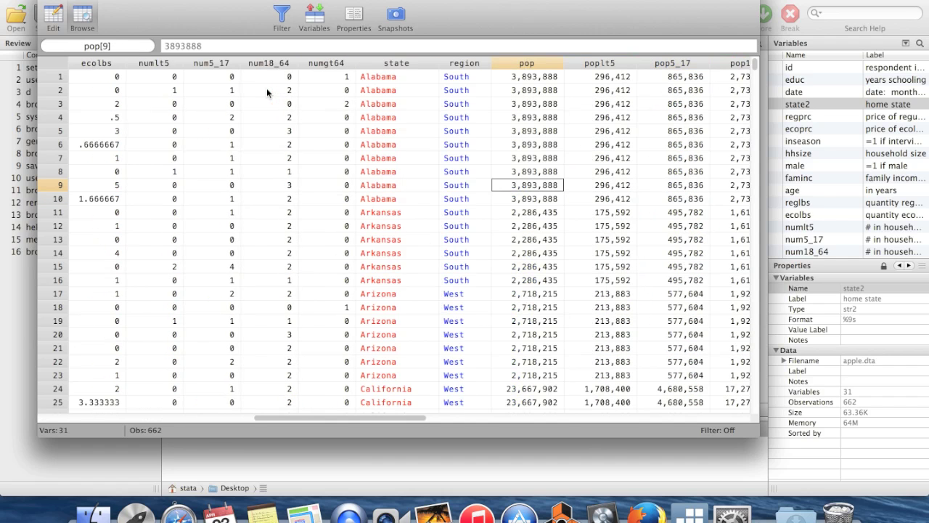
key("Right")
key("Right")
key("Right")
key("Right")
key("Right")
key("Right")
key("Right")
key("Right")
key("Right")
key("Right")
key("Right")
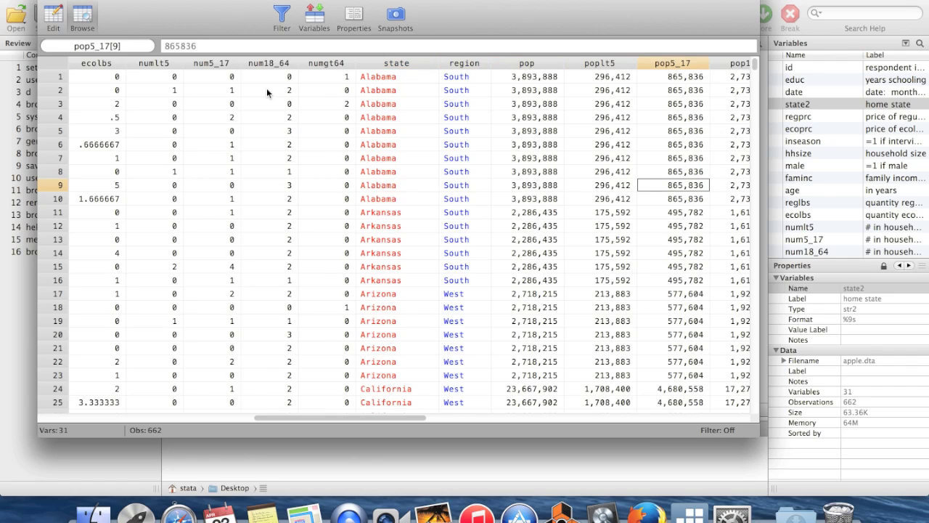
key("Right")
key("Right")
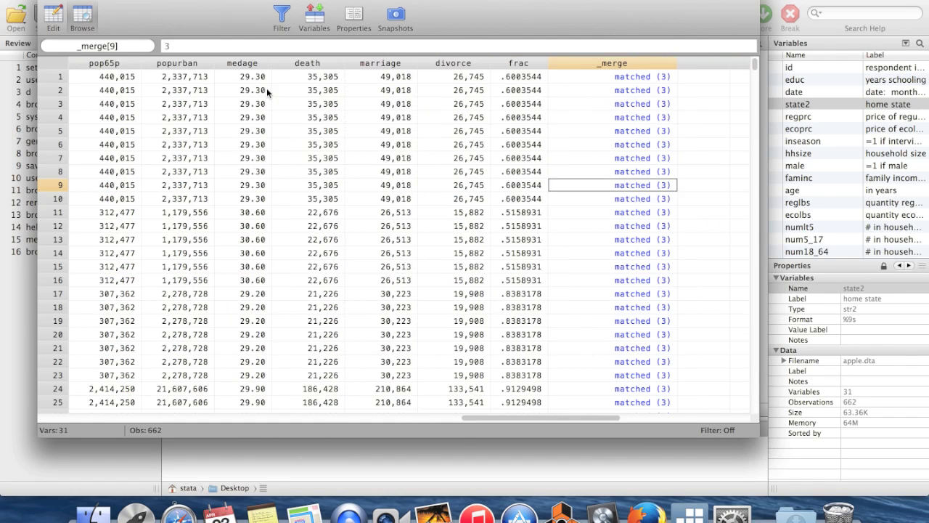
key("Left")
key("Up")
key("Up")
key("Up")
key("Up")
key("Up")
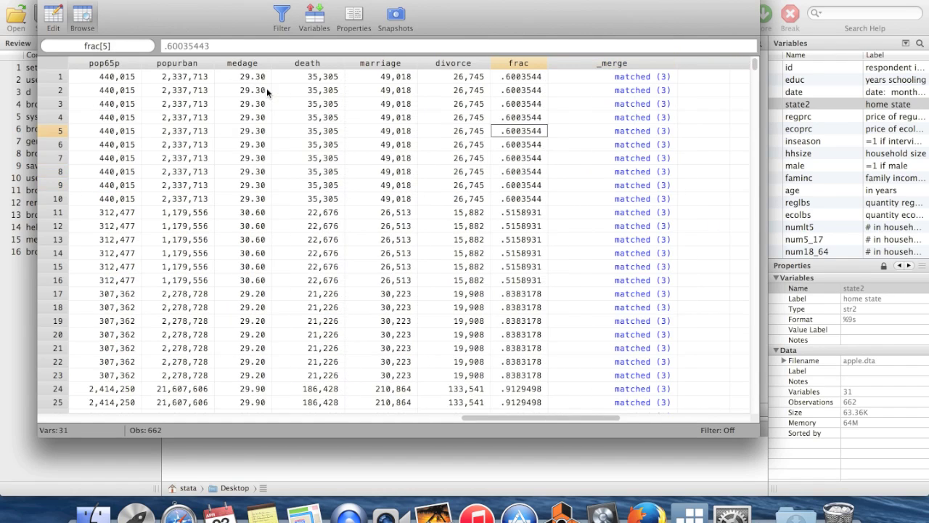
key("Down")
key("Down")
key("Down")
key("Down")
key("Down")
key("Down")
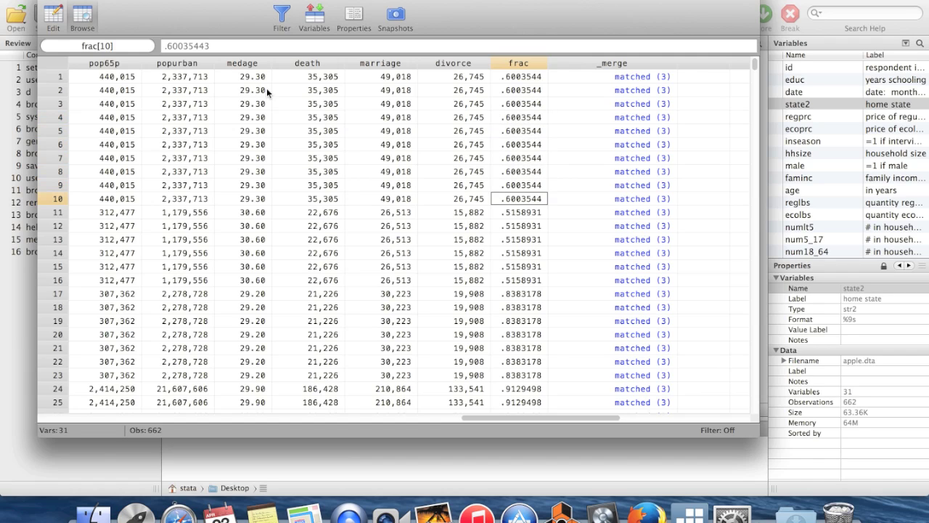
key("Up")
key("Up")
key("Up")
key("Up")
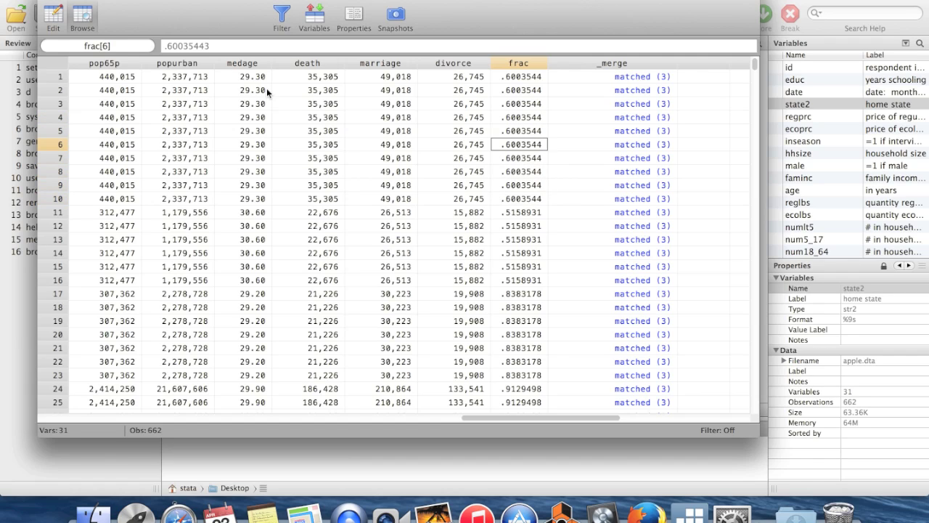
key("Right")
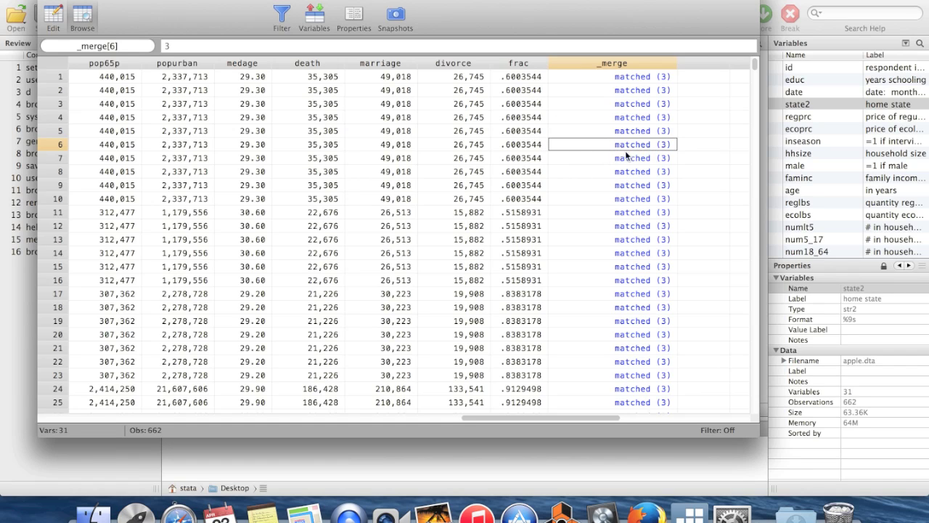
left_click(170, 45)
Step: Inspect the master-only rows 105–107, whose census values are missing
scroll(623, 202, "down", 13)
scroll(622, 201, "right", 10)
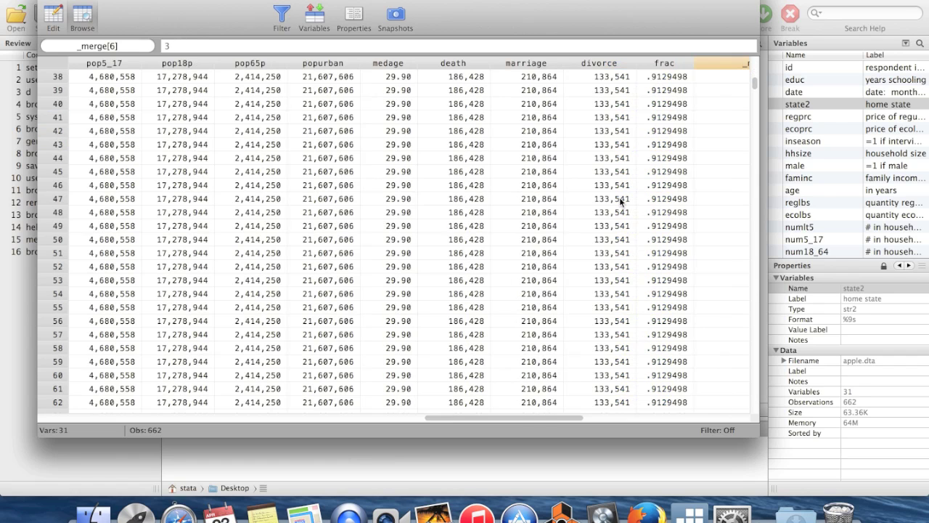
scroll(620, 202, "left", 5)
scroll(621, 202, "down", 14)
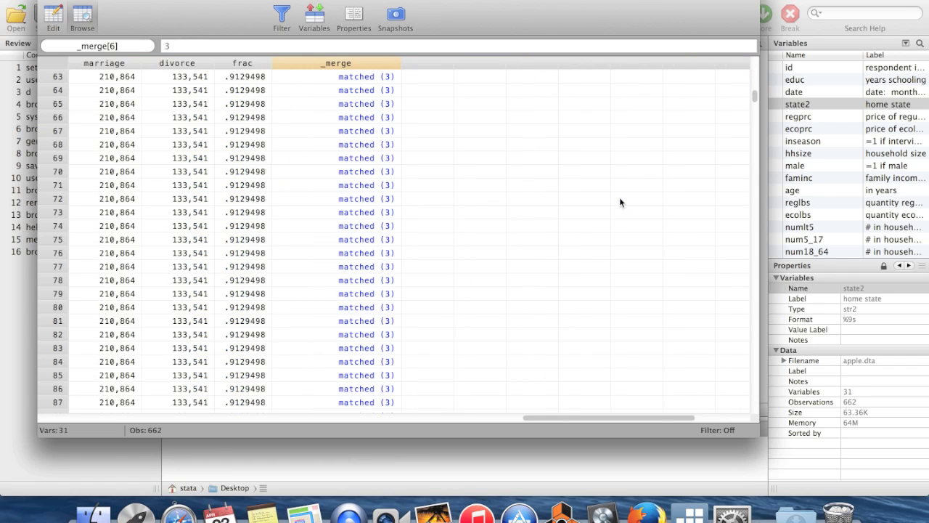
scroll(619, 201, "down", 10)
scroll(619, 201, "up", 4)
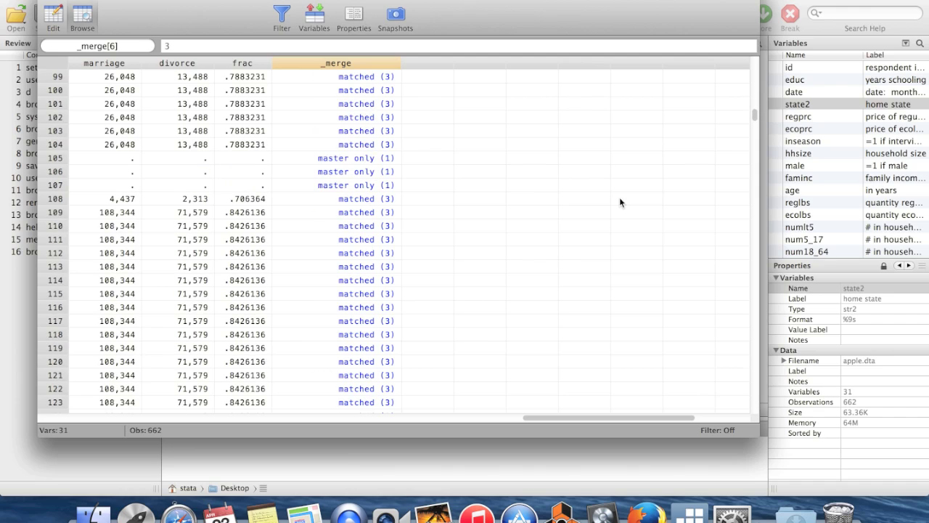
left_click(307, 153)
key("Down")
key("Down")
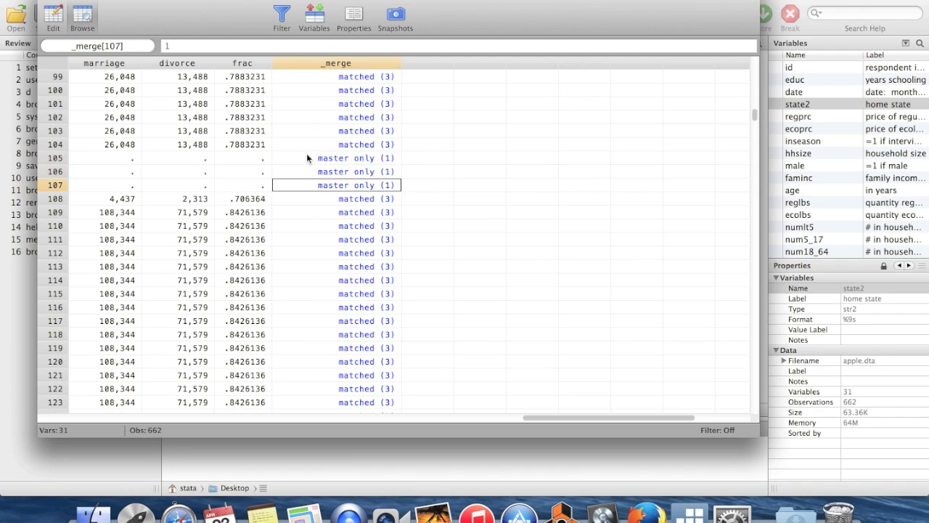
key("Left")
key("Left")
key("Left")
key("Left")
key("Left")
key("Left")
key("Left")
key("Left")
key("Left")
key("Left")
key("Left")
key("Left")
key("Left")
key("Left")
key("Left")
key("Left")
key("Left")
key("Left")
key("Left")
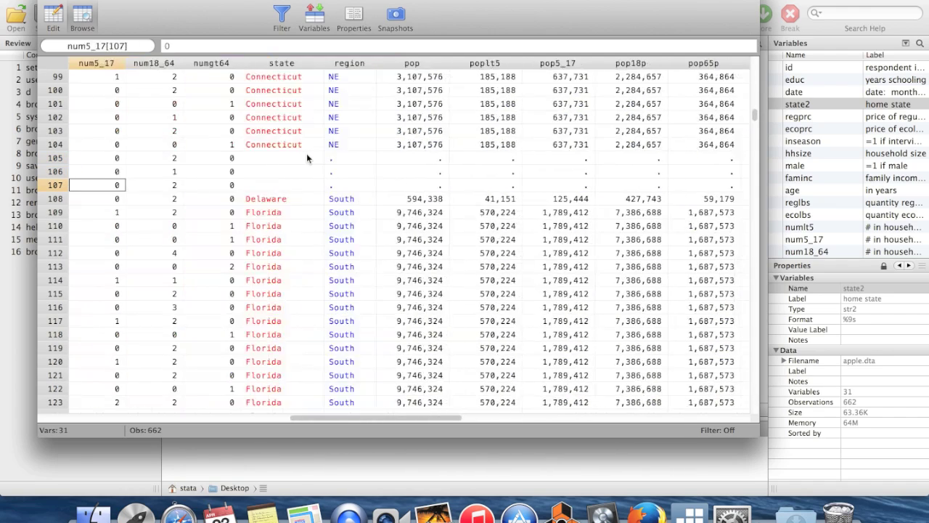
key("Left")
key("Left")
key("Left")
key("Left")
key("Left")
key("Left")
key("Left")
key("Left")
key("Left")
key("Left")
key("Left")
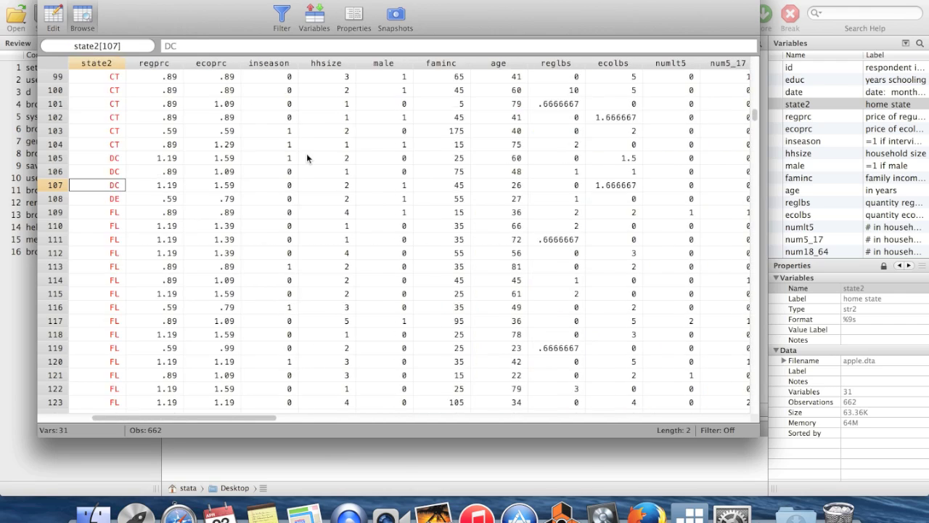
key("Right")
key("Right")
key("Right")
key("Up")
key("Up")
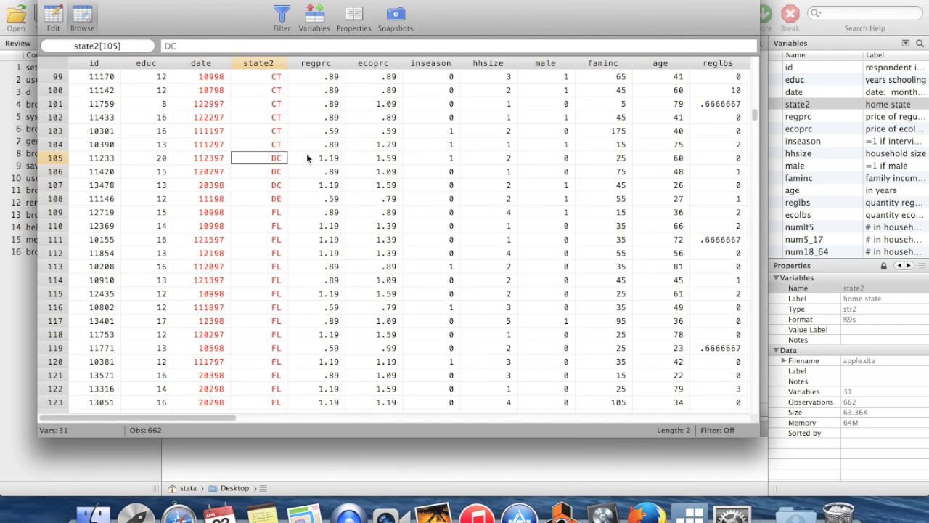
key("Right")
key("Right")
key("Right")
key("Right")
key("Right")
key("Right")
key("Right")
key("Right")
key("Right")
key("Right")
key("Right")
key("Right")
key("Right")
key("Right")
key("Right")
key("Right")
key("Right")
key("Right")
key("Right")
key("Right")
key("Right")
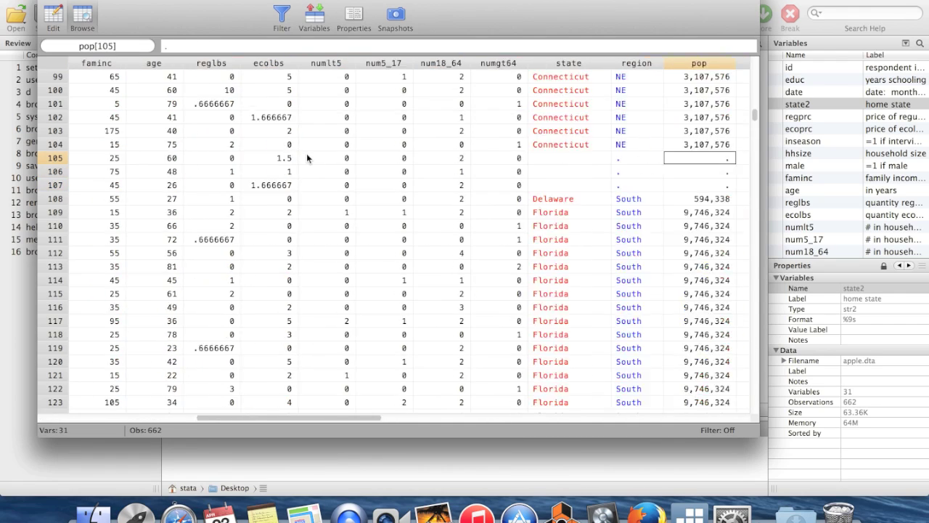
key("Right")
key("Right")
key("Right")
key("Right")
key("Right")
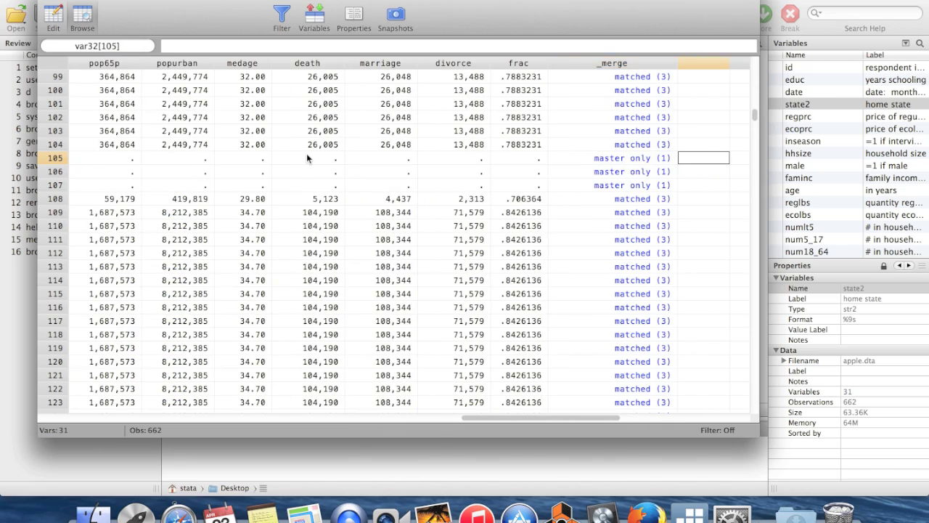
key("Down")
Step: Check the last rows 661–662, whose _merge is using only (2)
scroll(463, 257, "down", 5)
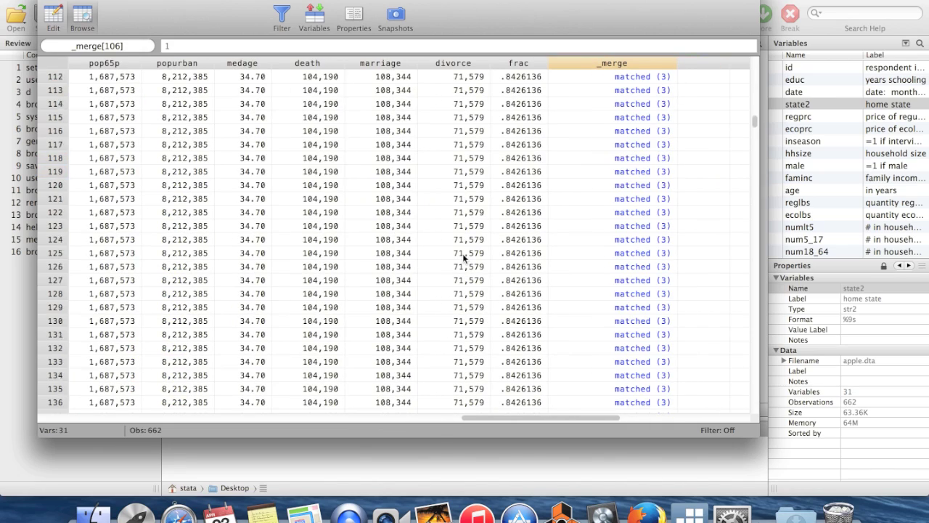
scroll(463, 258, "left", 2)
scroll(462, 253, "down", 15)
scroll(462, 254, "right", 5)
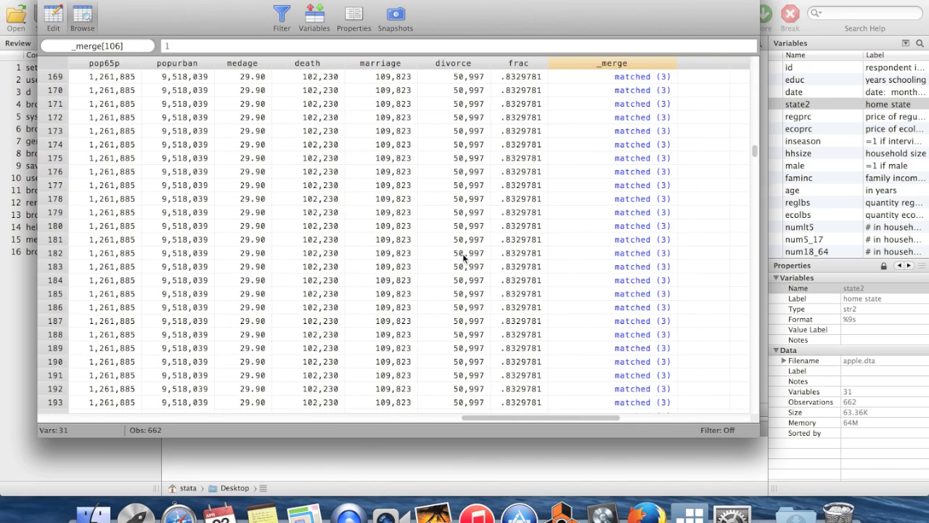
scroll(464, 256, "down", 20)
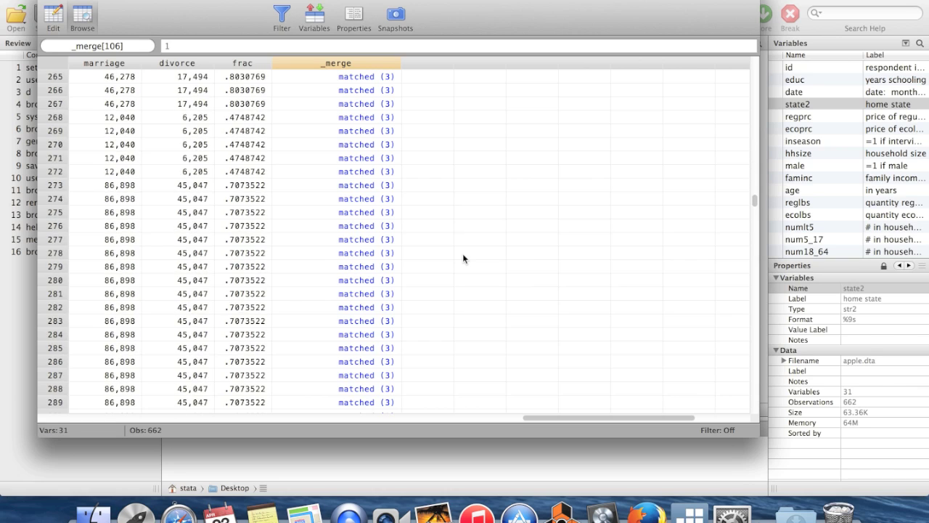
scroll(463, 258, "down", 20)
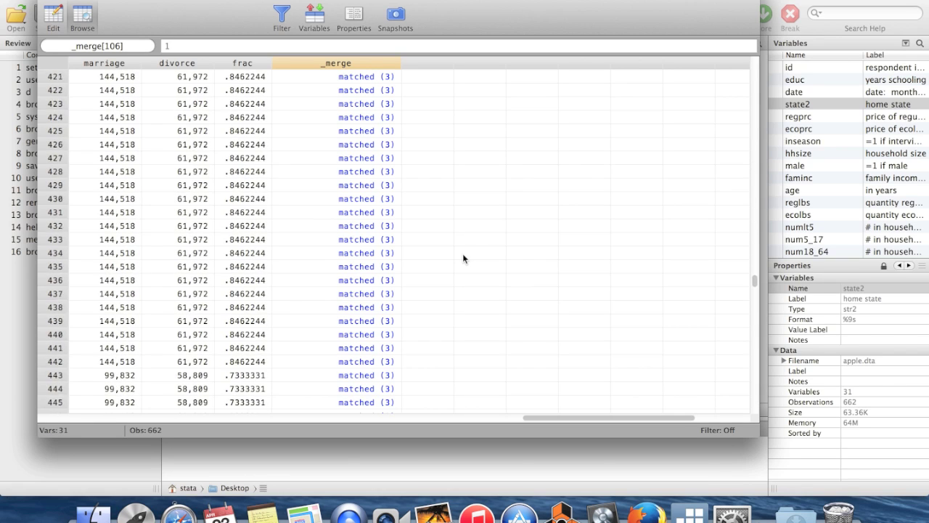
scroll(463, 259, "down", 20)
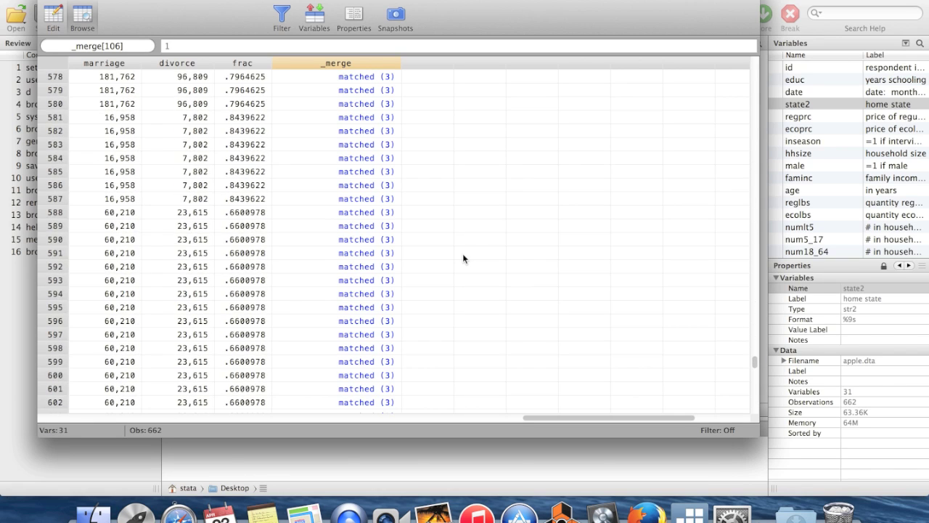
scroll(463, 256, "down", 5)
scroll(463, 255, "left", 3)
scroll(468, 232, "up", 1)
left_click(428, 213)
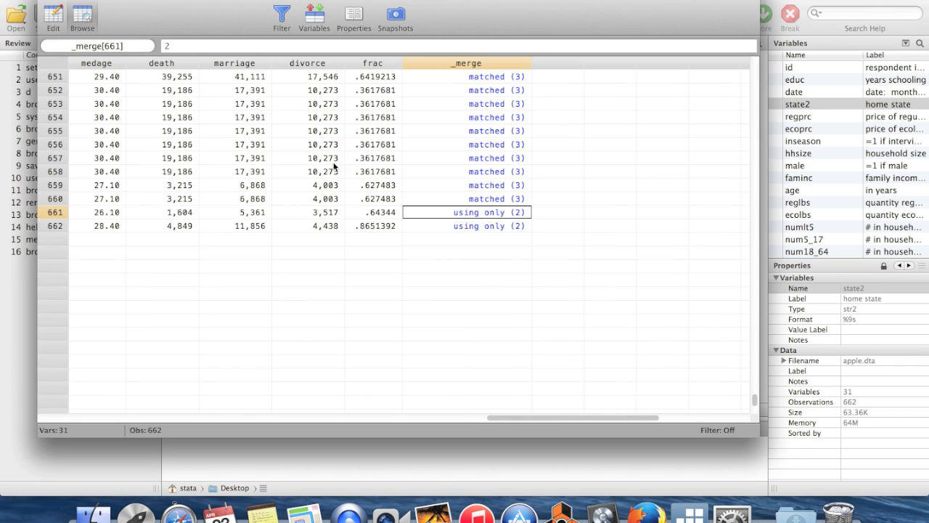
left_click(459, 234)
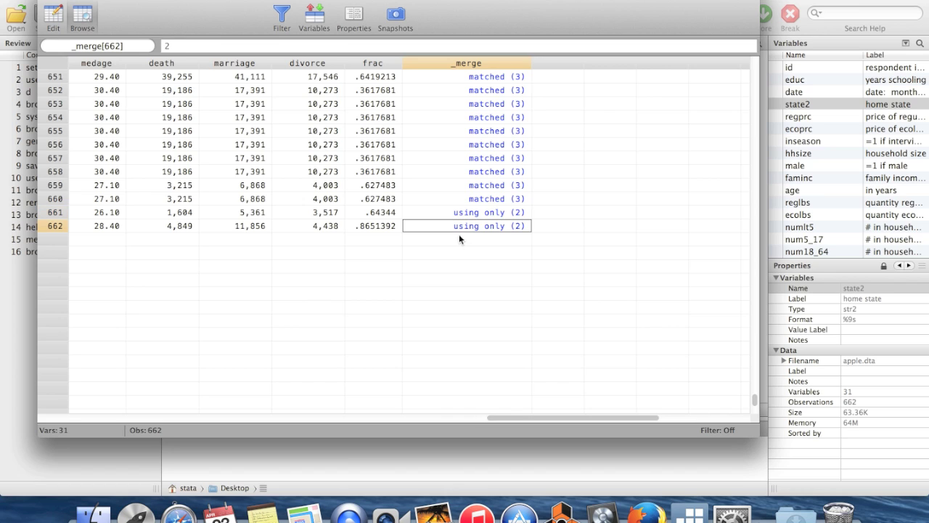
key("Up")
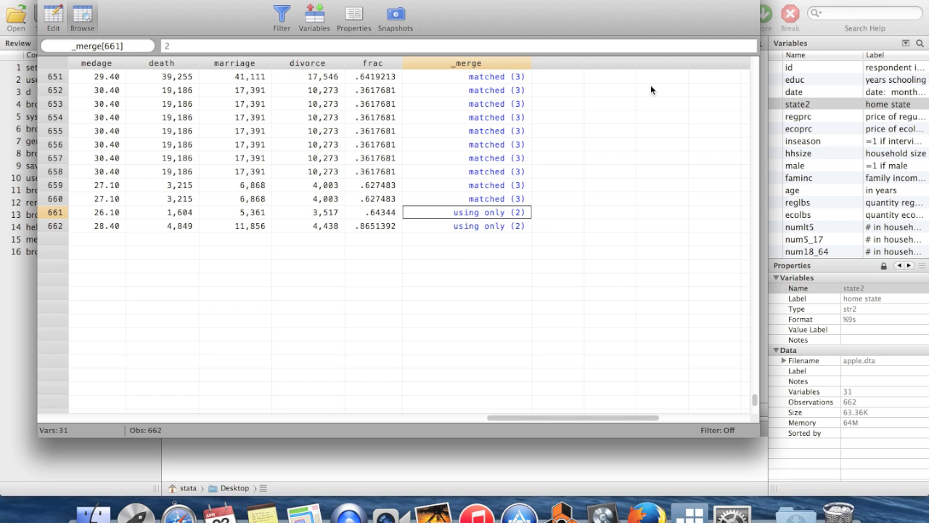
Step: Regress regprc on frac with robust errors, getting coefficient .0267689 with p-value 0.709
left_click(845, 12)
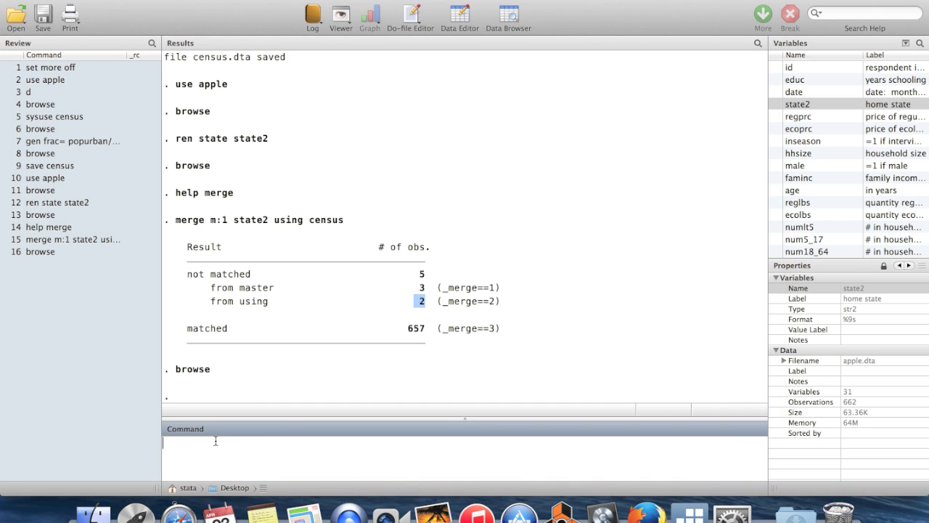
type("reg regprc frac, r")
key("Return")
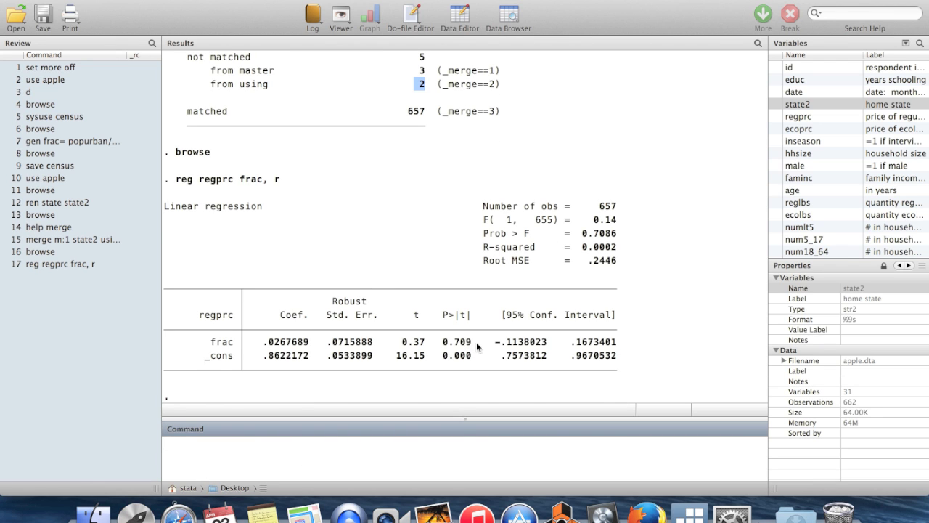
left_click_drag(476, 341, 445, 344)
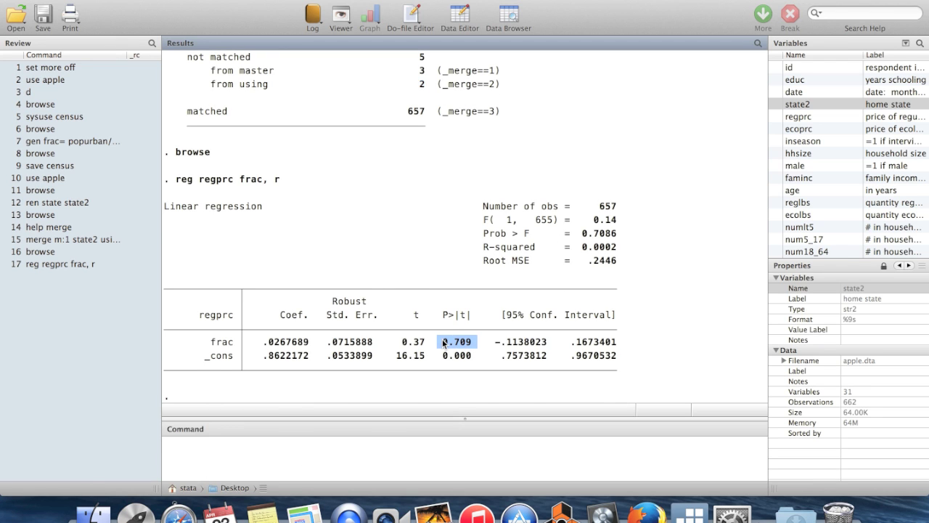
left_click(274, 450)
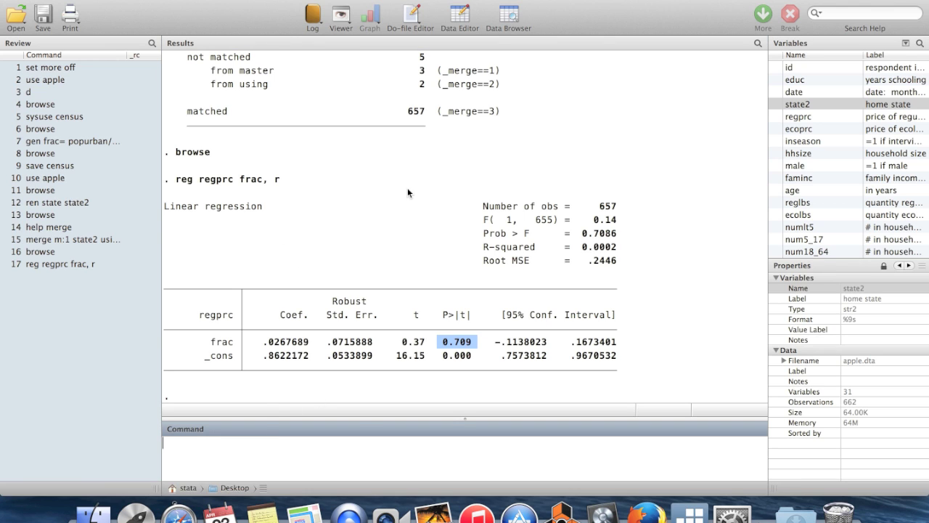
Step: Clear memory, reload apple.dta, and rerun the rename of state to state2
type("clear")
key("Return")
type("use apple")
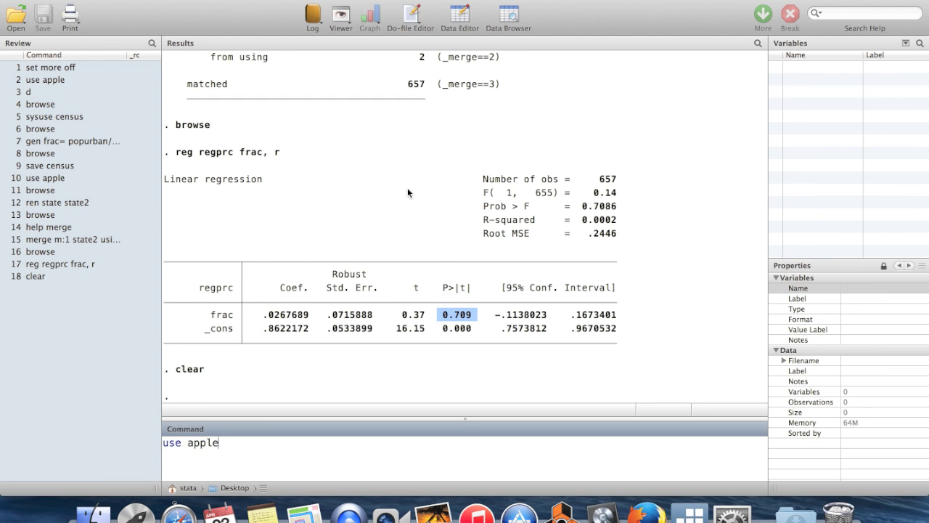
key("Return")
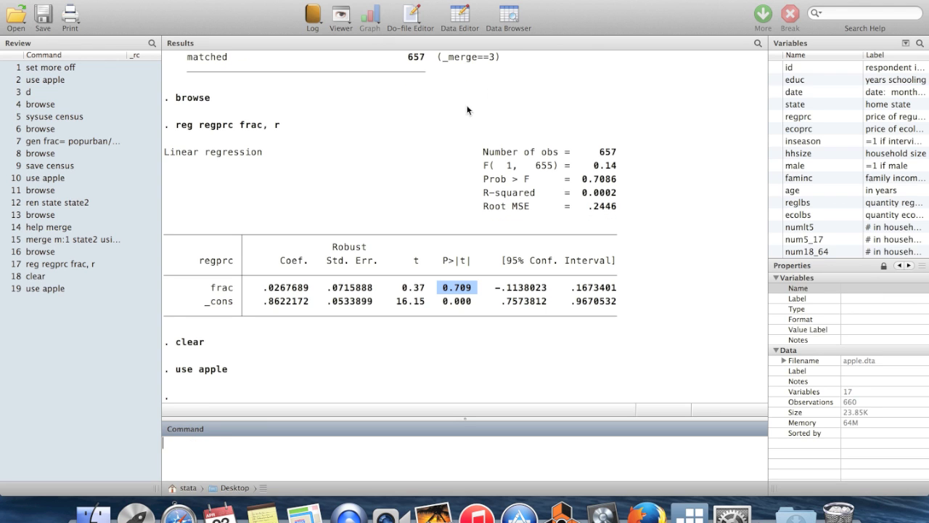
left_click(73, 201)
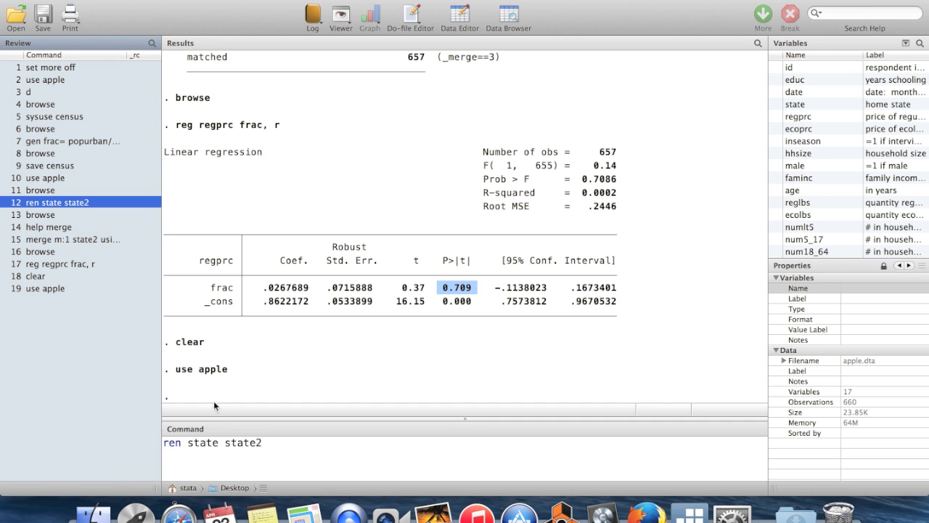
left_click(278, 447)
key("Return")
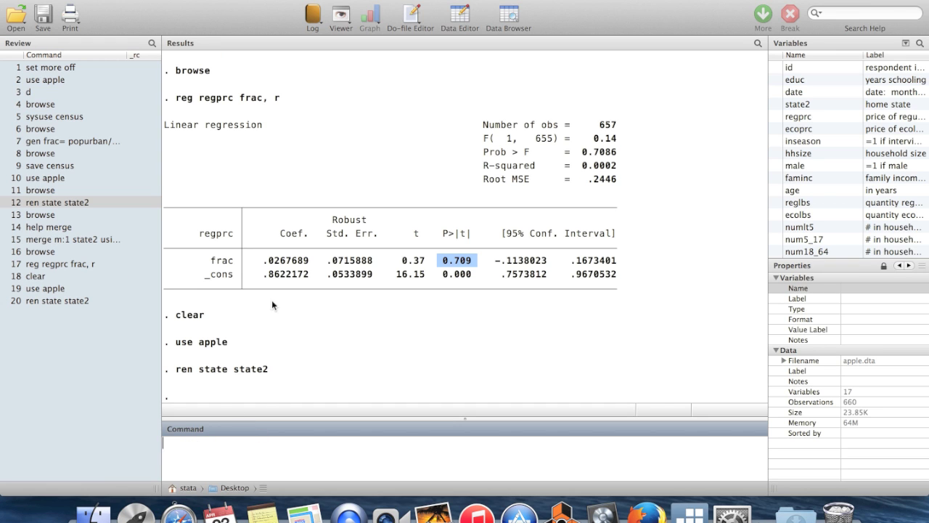
Step: Browse the reloaded data to check state2 in row 660, then close the Data Browser
type("browse")
key("Return")
scroll(242, 193, "down", 20)
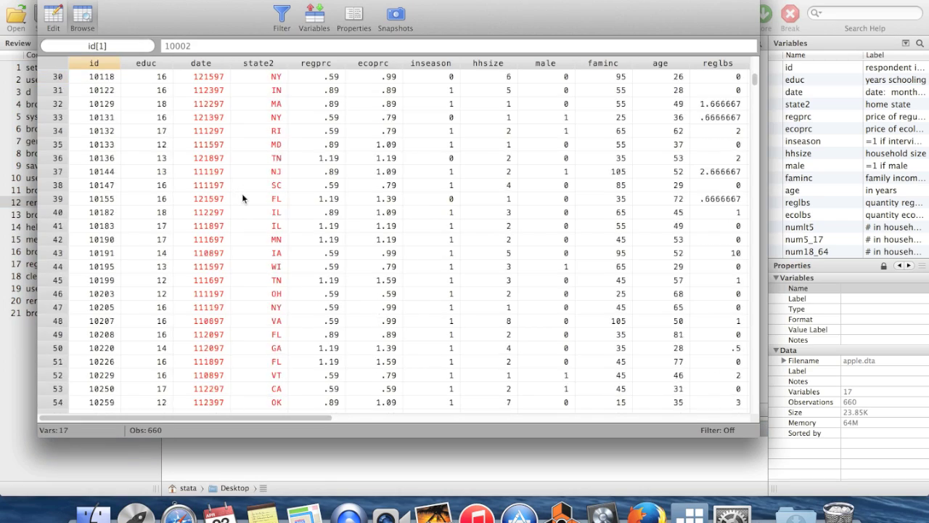
scroll(242, 193, "down", 20)
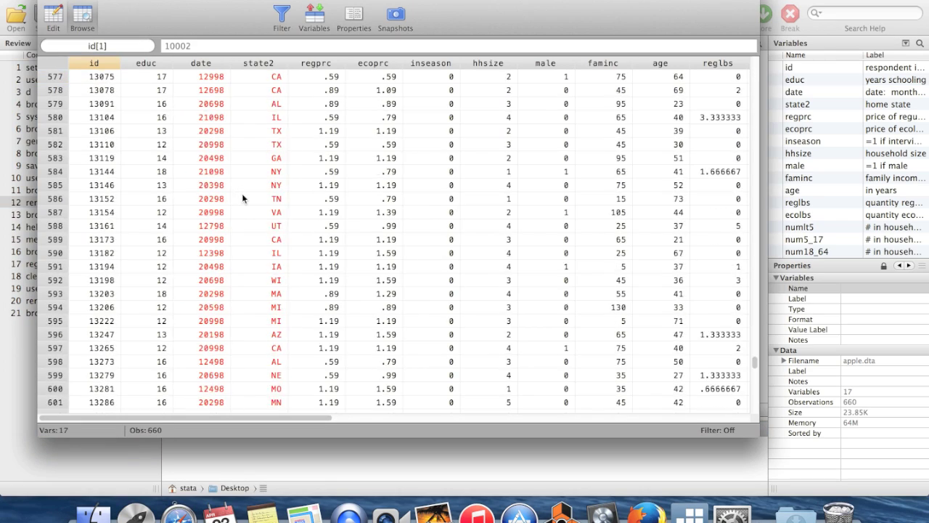
scroll(242, 193, "down", 2)
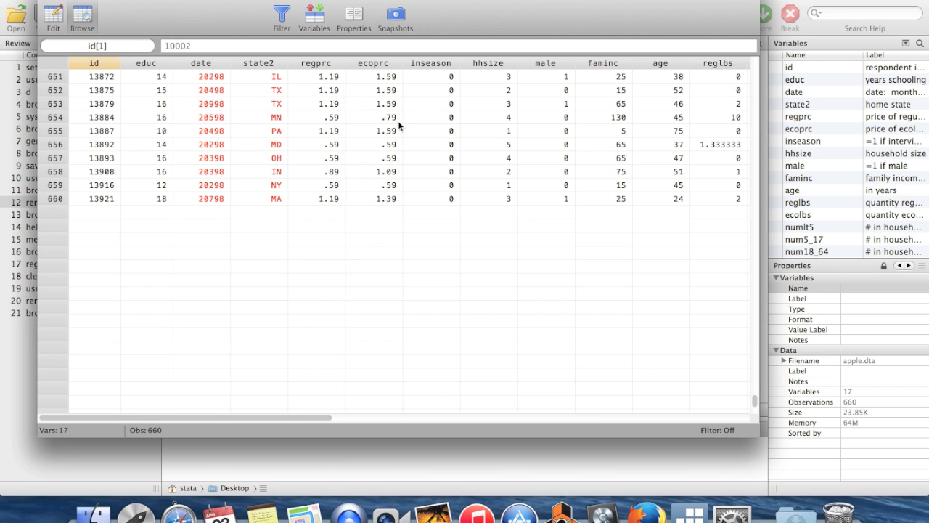
left_click(251, 194)
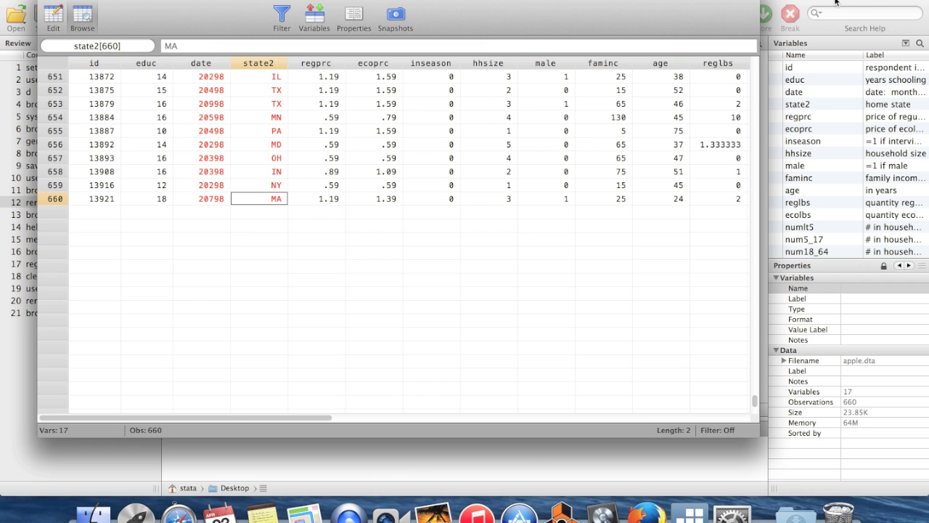
key("super+w")
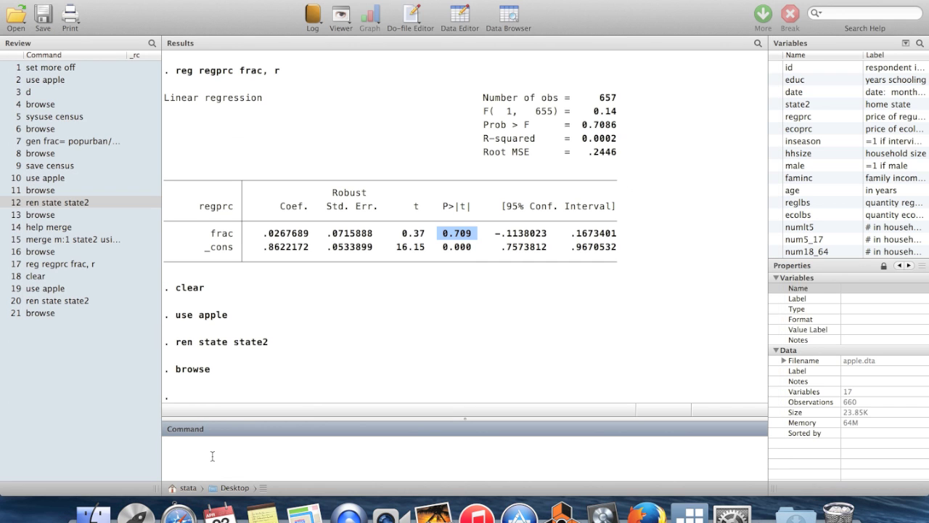
Step: Append census beneath apple, then browse to the first appended row's educ value
type("append using census")
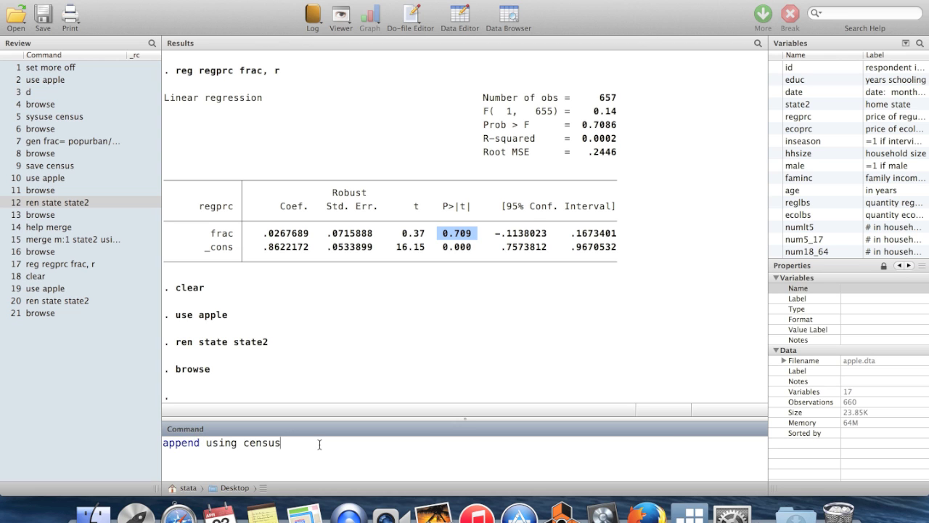
key("Return")
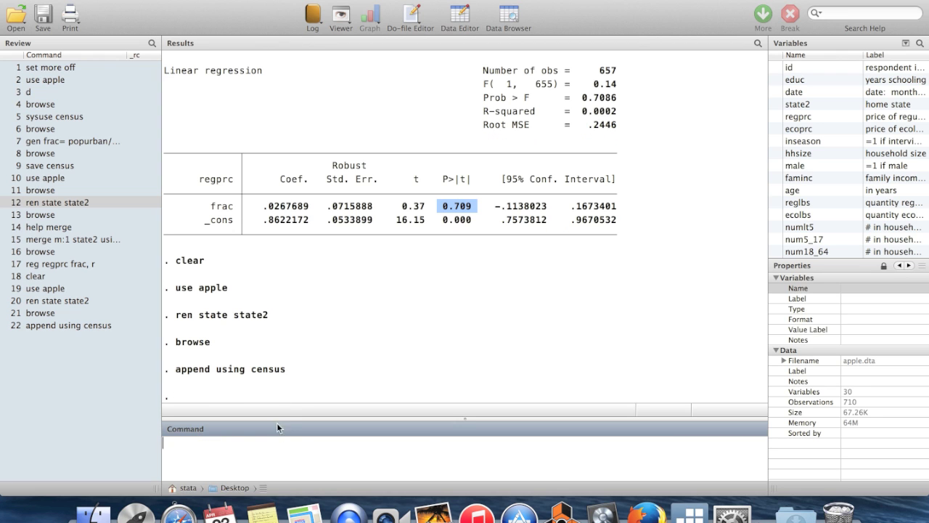
type("browse")
key("Return")
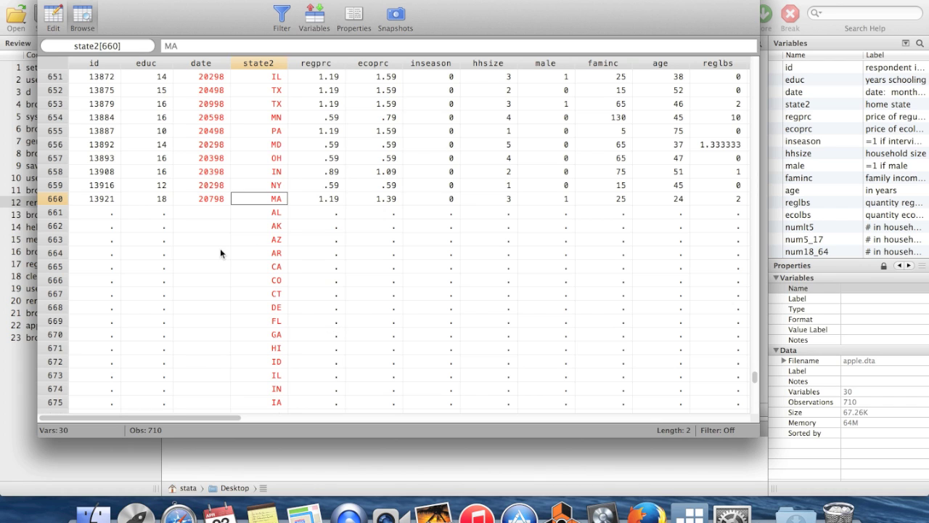
scroll(221, 251, "down", 1)
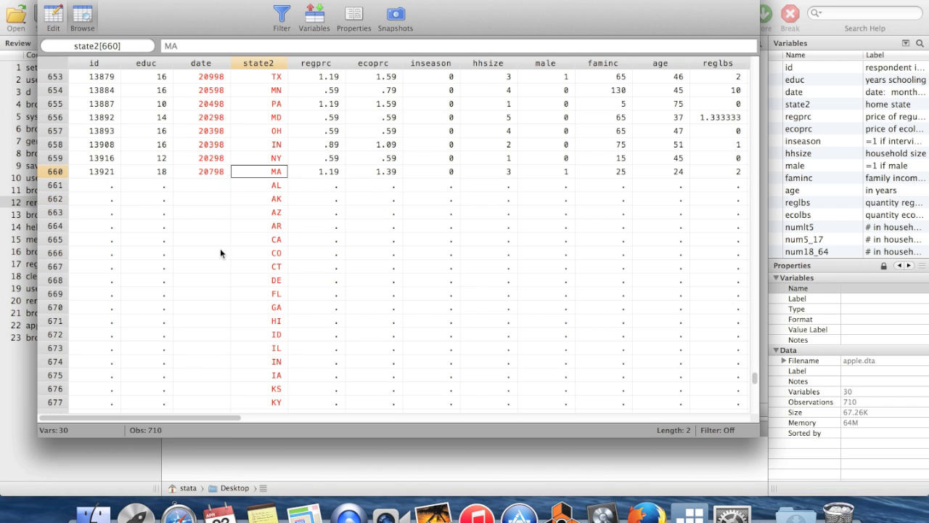
left_click(143, 188)
key("Tab")
key("Tab")
key("Tab")
key("Tab")
key("Tab")
key("Tab")
Step: Inspect the appended census columns, checking Alaska's pop value in row 662
scroll(143, 188, "right", 10)
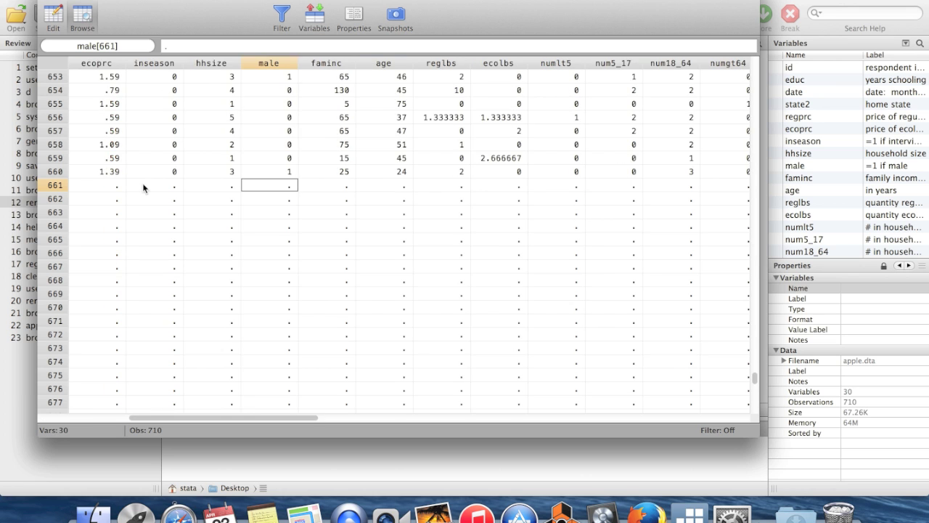
scroll(143, 189, "right", 10)
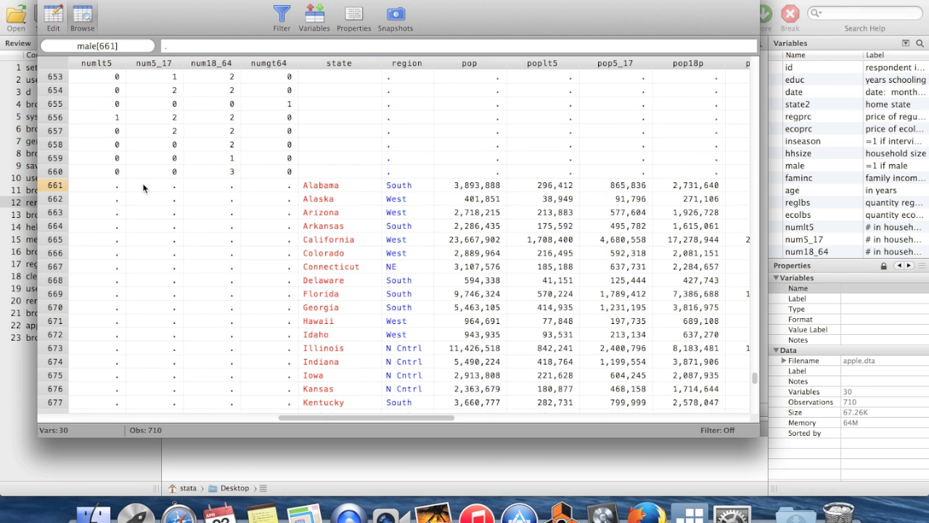
scroll(399, 191, "right", 5)
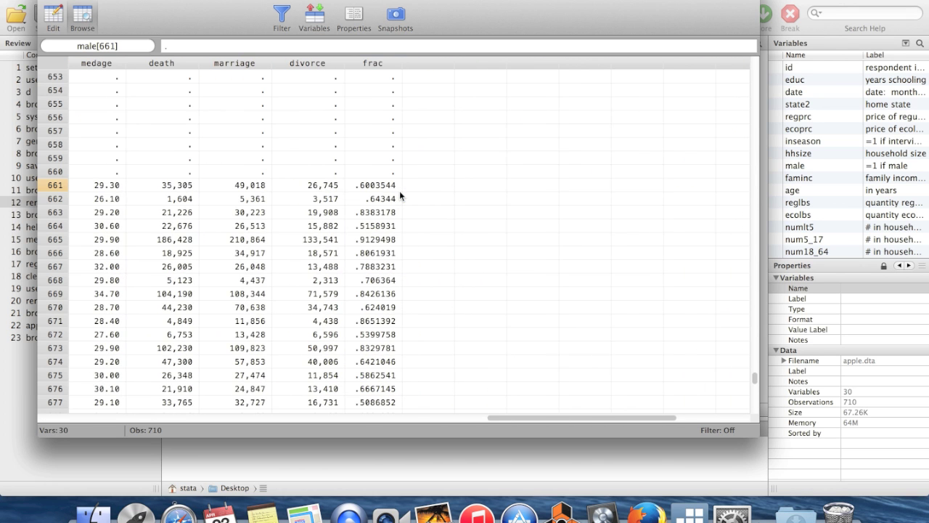
scroll(400, 191, "left", 10)
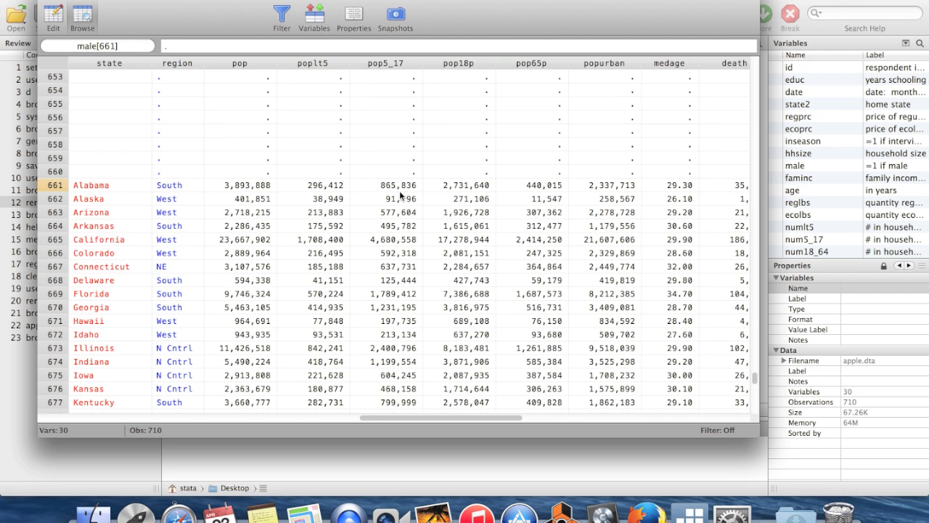
left_click(256, 195)
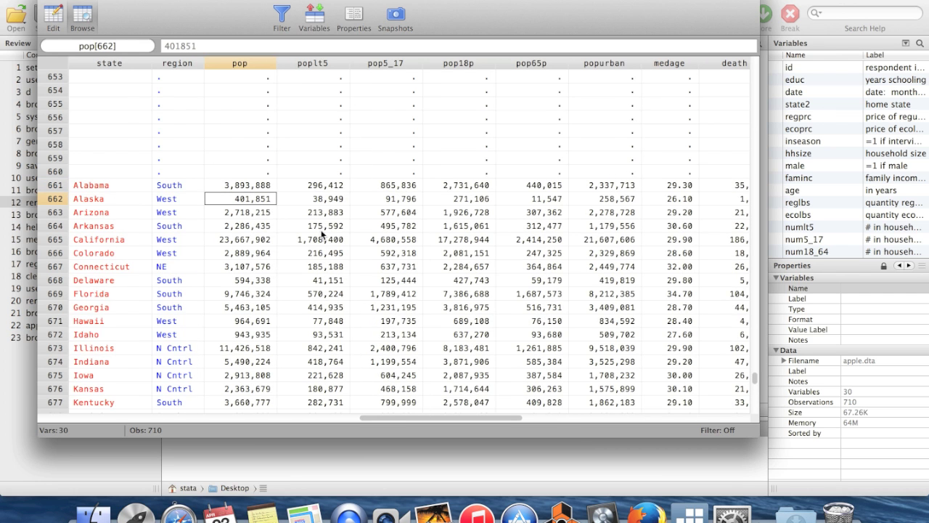
scroll(322, 234, "left", 4)
scroll(322, 233, "right", 4)
scroll(322, 234, "up", 3)
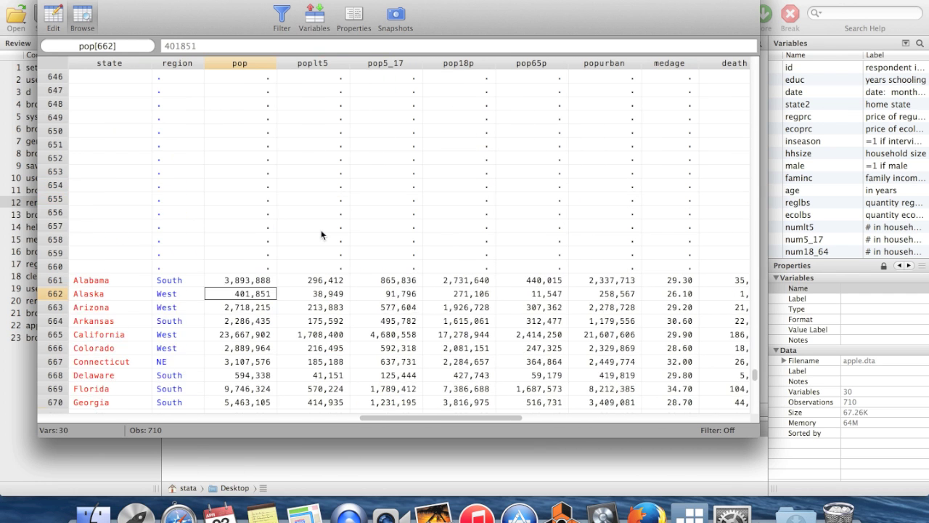
scroll(321, 234, "up", 9)
scroll(321, 234, "right", 4)
scroll(321, 229, "down", 12)
scroll(321, 230, "left", 6)
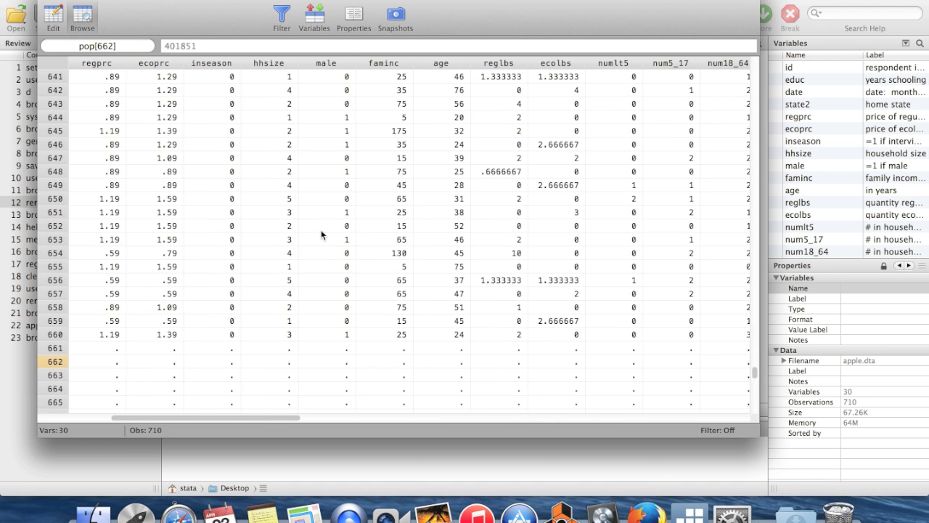
scroll(321, 229, "right", 6)
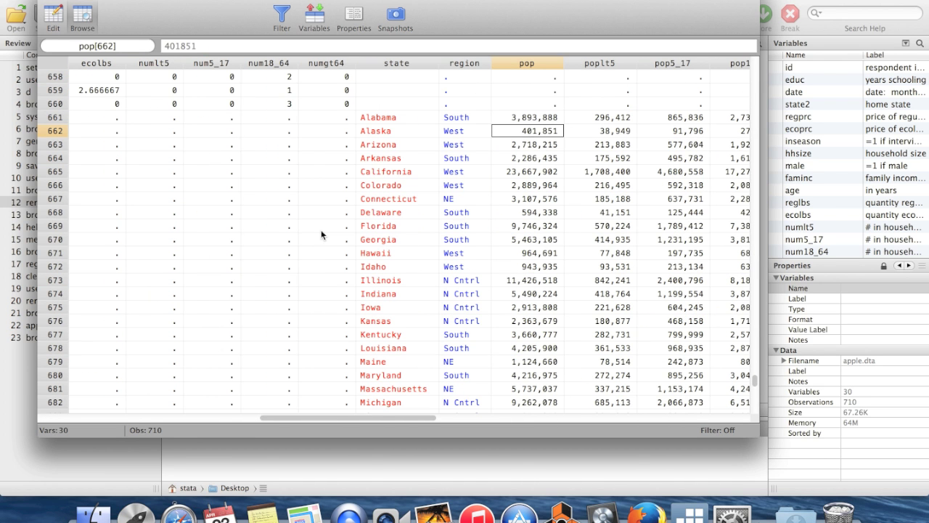